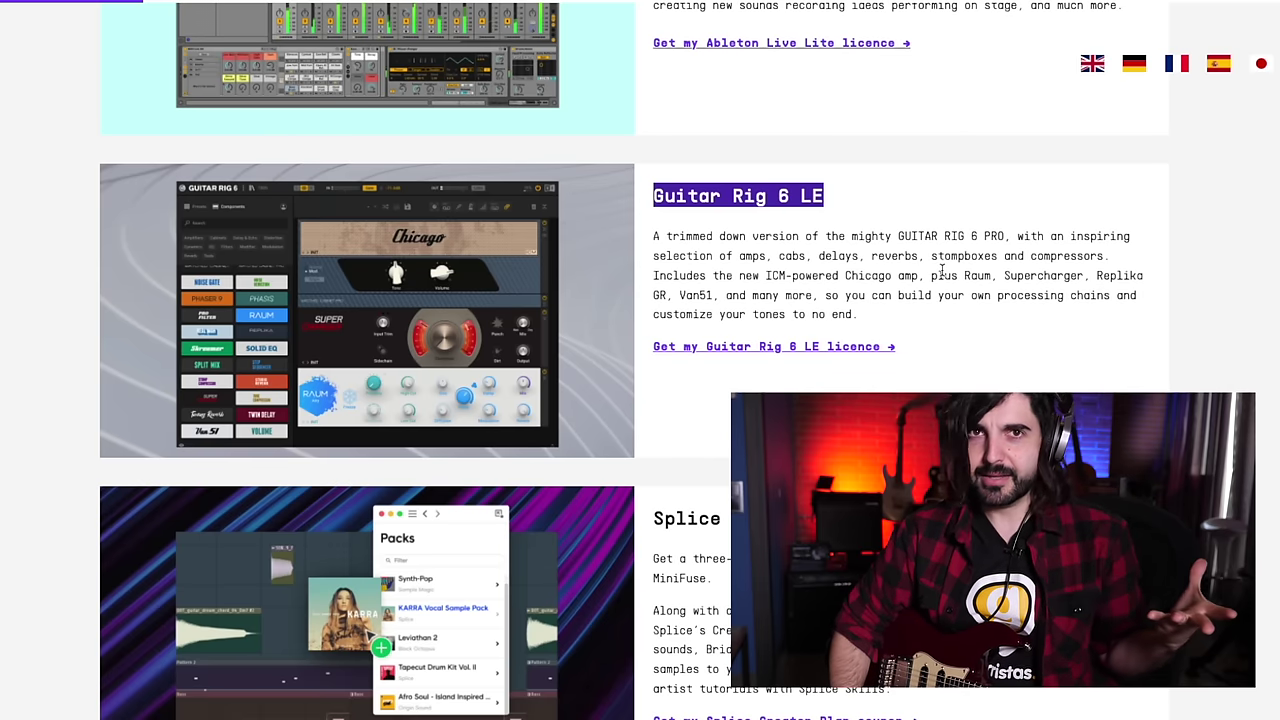
# Review the bundled software offers on the Arturia page, focusing on the three-month Auto-Tune Unlimited subscription included with MiniFuse.
pyautogui.scroll(-1, 953, 366)
pyautogui.scroll(-5, 953, 367)
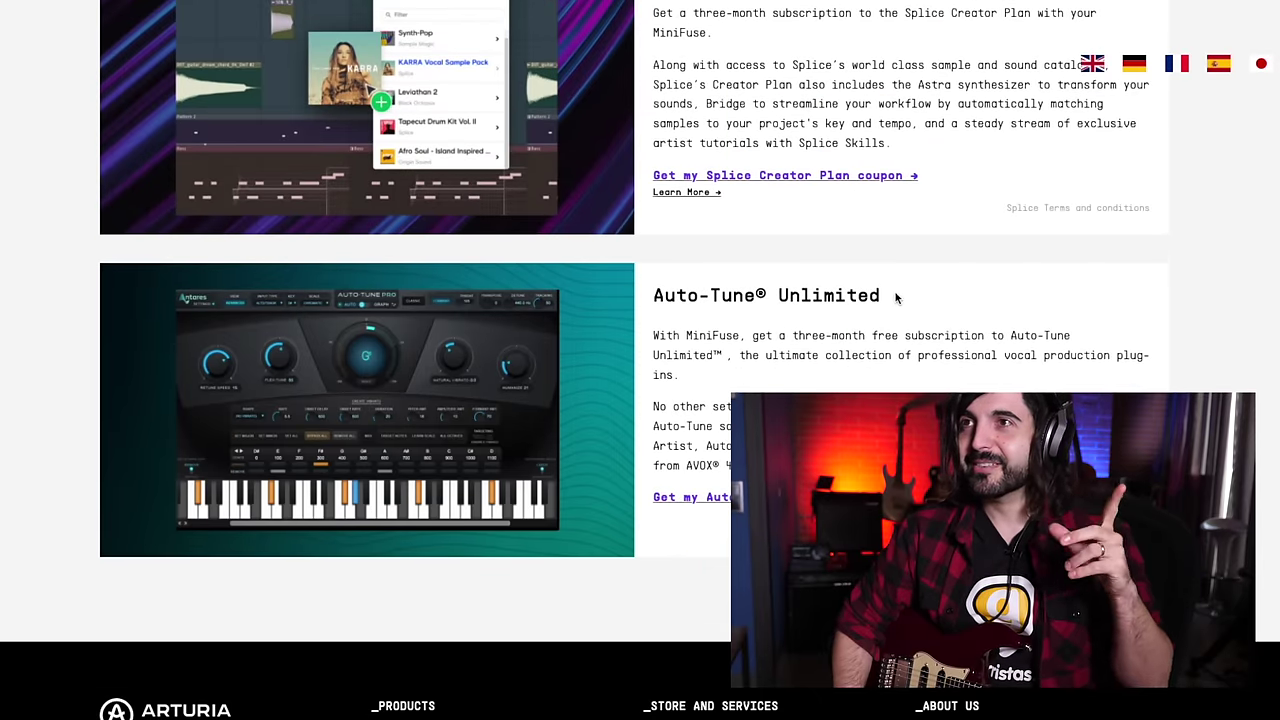
pyautogui.moveTo(884, 297); pyautogui.dragTo(626, 307)
pyautogui.click(712, 308)
pyautogui.click(782, 304)
pyautogui.moveTo(782, 304); pyautogui.dragTo(628, 323)
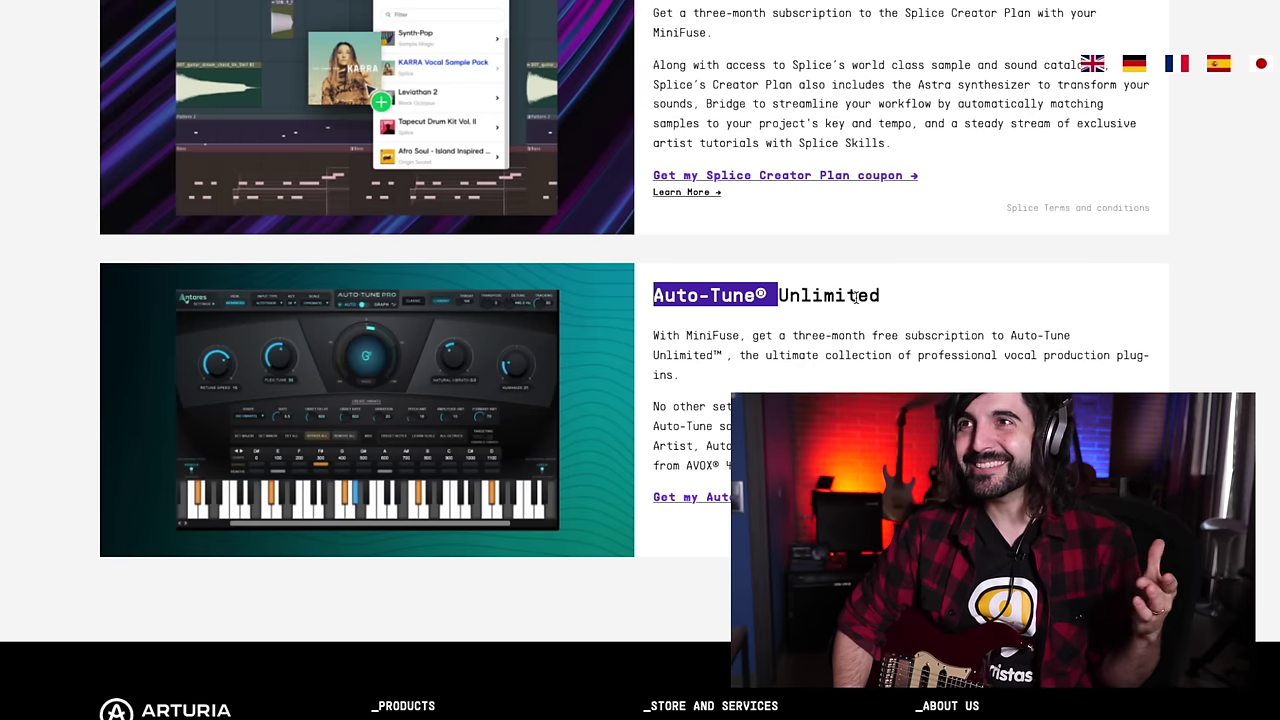
pyautogui.moveTo(654, 337); pyautogui.dragTo(850, 427)
pyautogui.scroll(1, 817, 366)
pyautogui.click(817, 366)
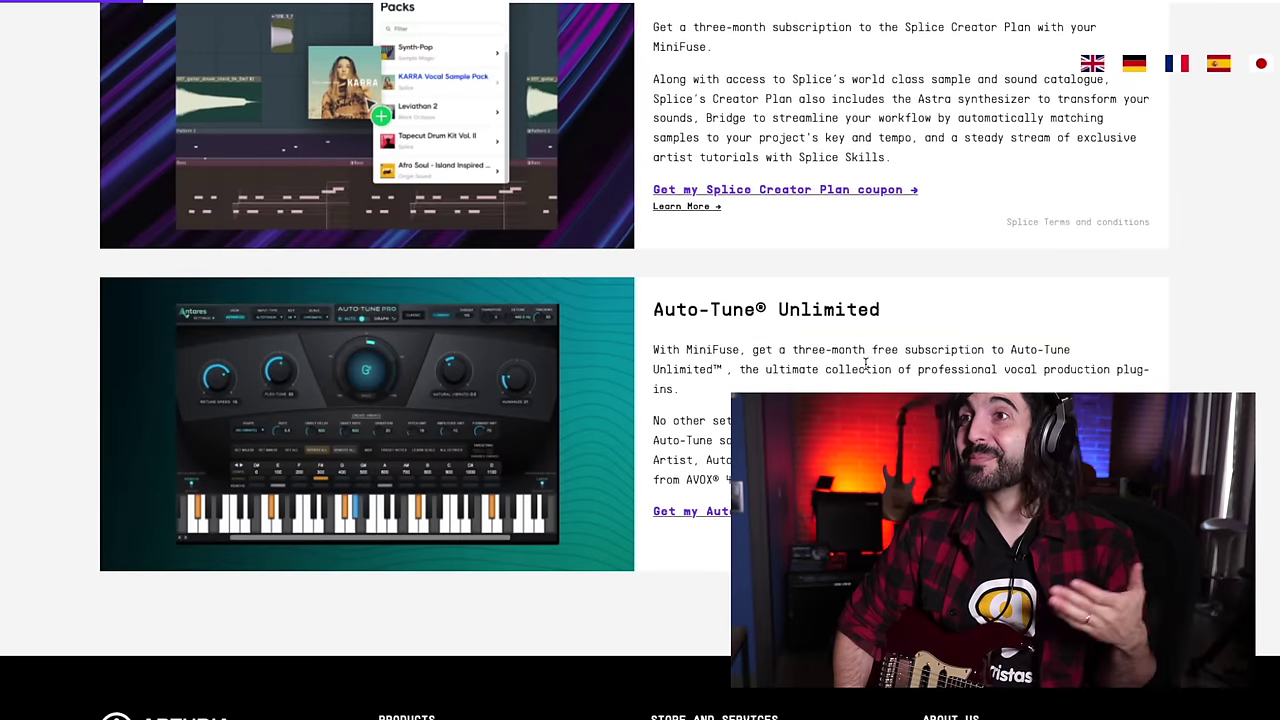
pyautogui.scroll(1, 817, 366)
pyautogui.scroll(5, 866, 369)
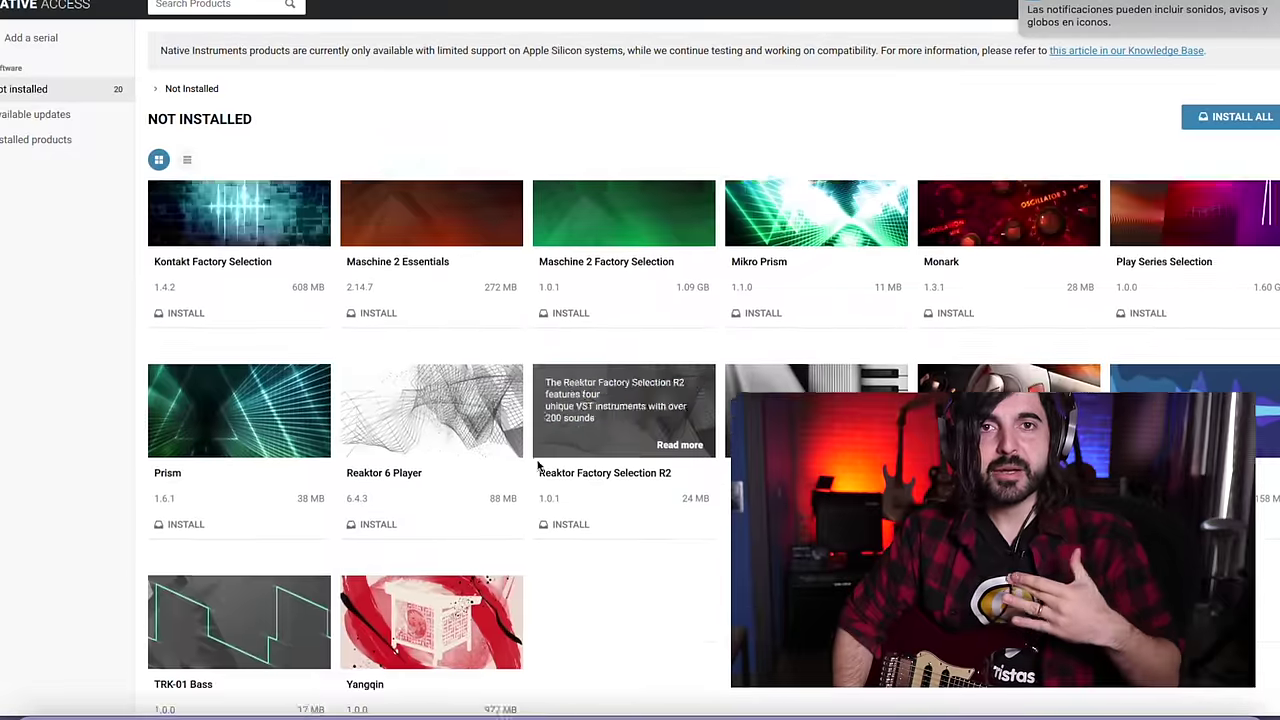
# Look through the Native Instruments products listed as not installed in Native Access, including Guitar Rig 5 Factory Selection.
pyautogui.scroll(3, 410, 495)
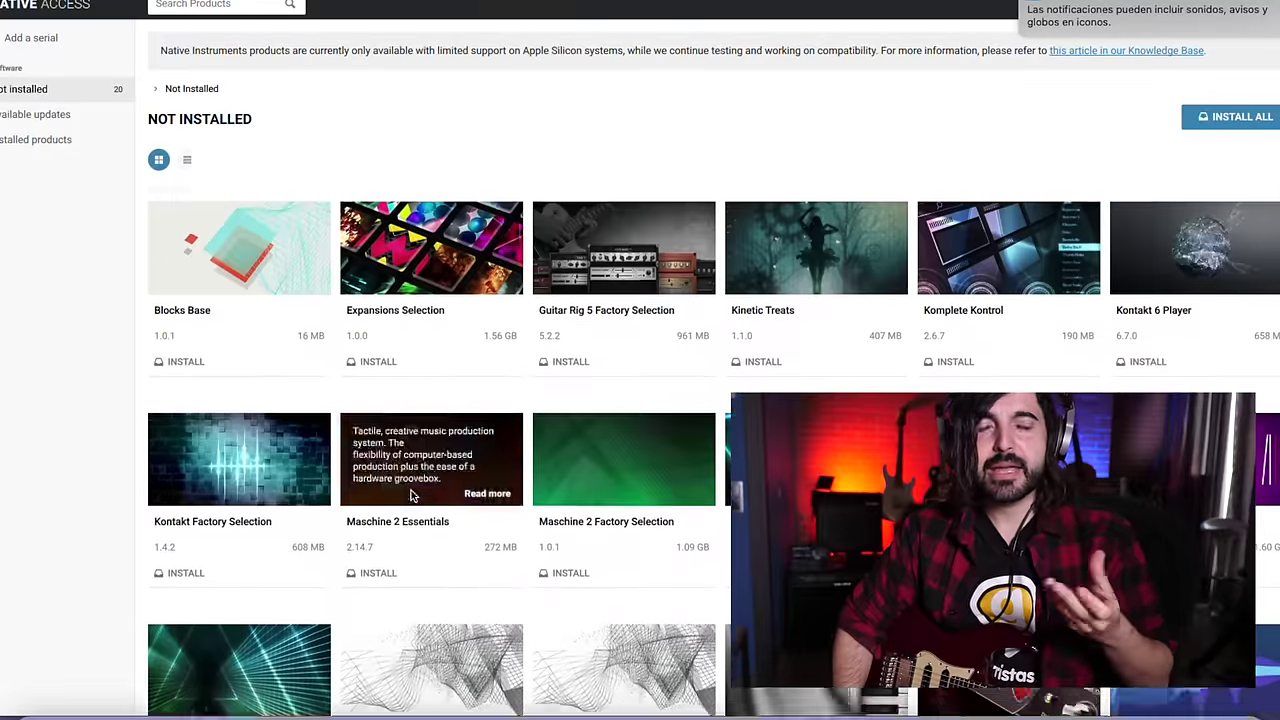
pyautogui.scroll(-5, 410, 495)
pyautogui.scroll(4, 294, 474)
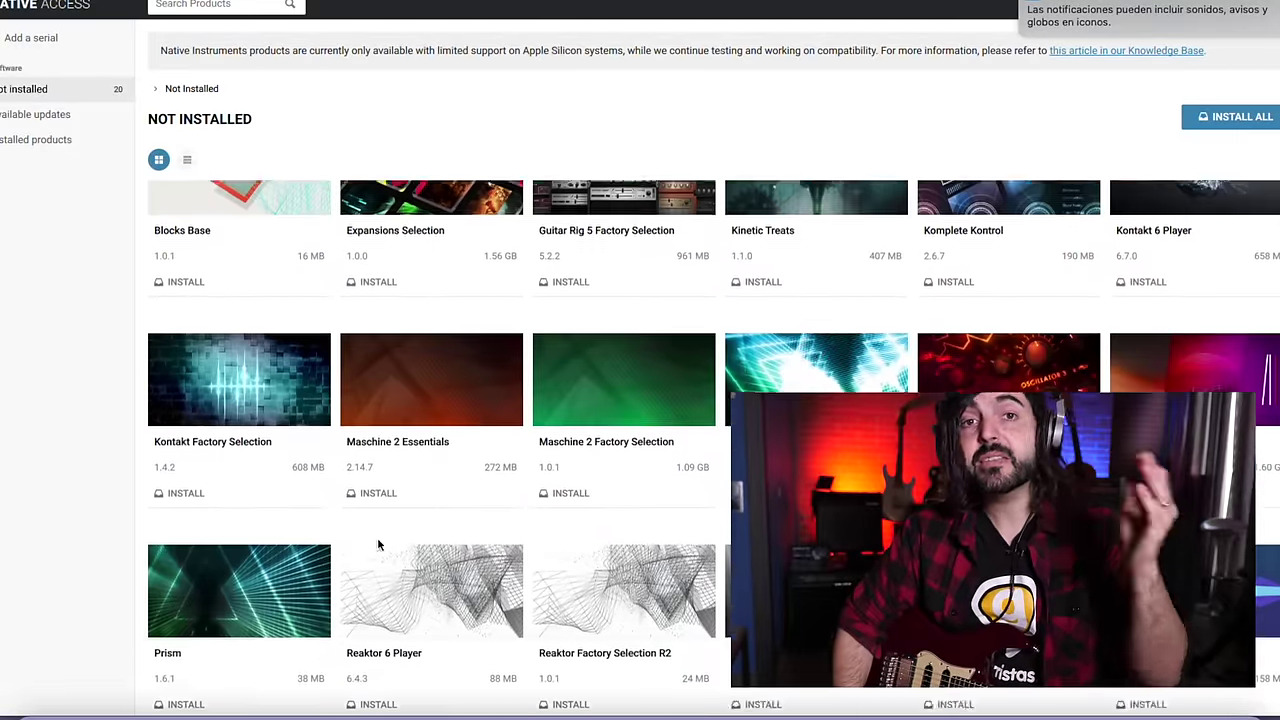
pyautogui.scroll(1, 378, 542)
pyautogui.scroll(-5, 388, 545)
pyautogui.scroll(6, 565, 509)
pyautogui.scroll(-1, 605, 270)
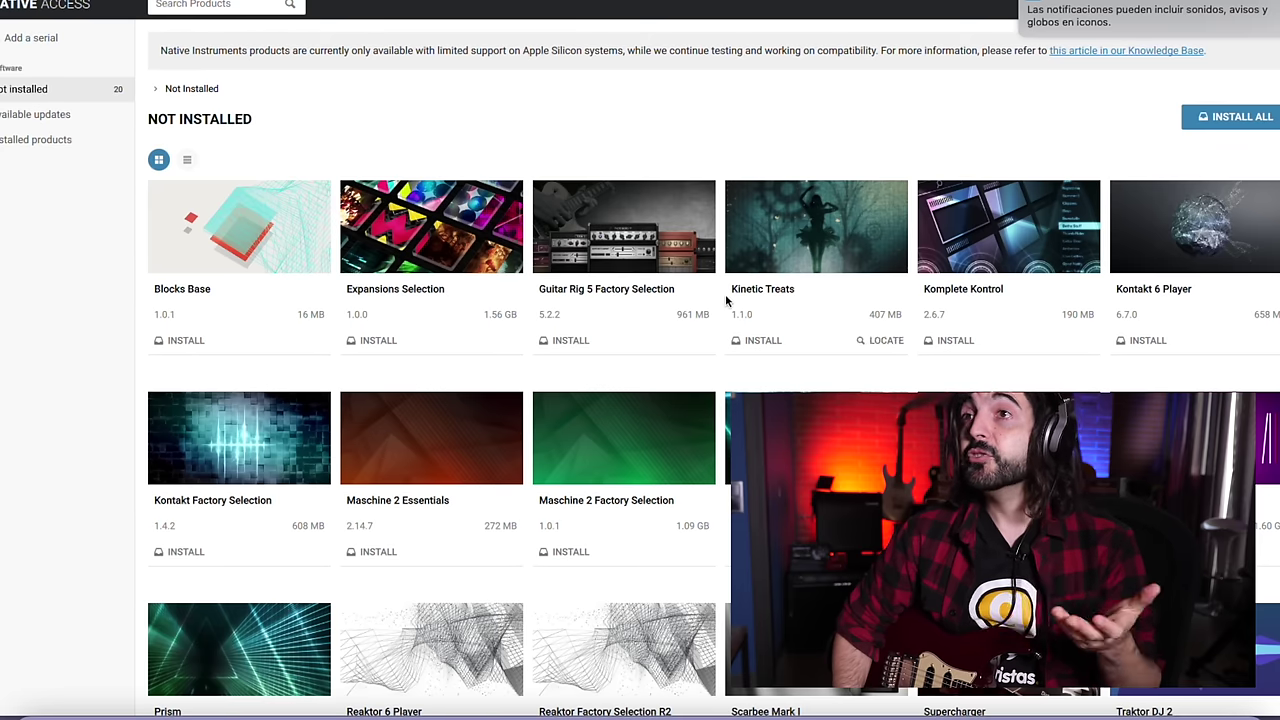
pyautogui.moveTo(605, 245)
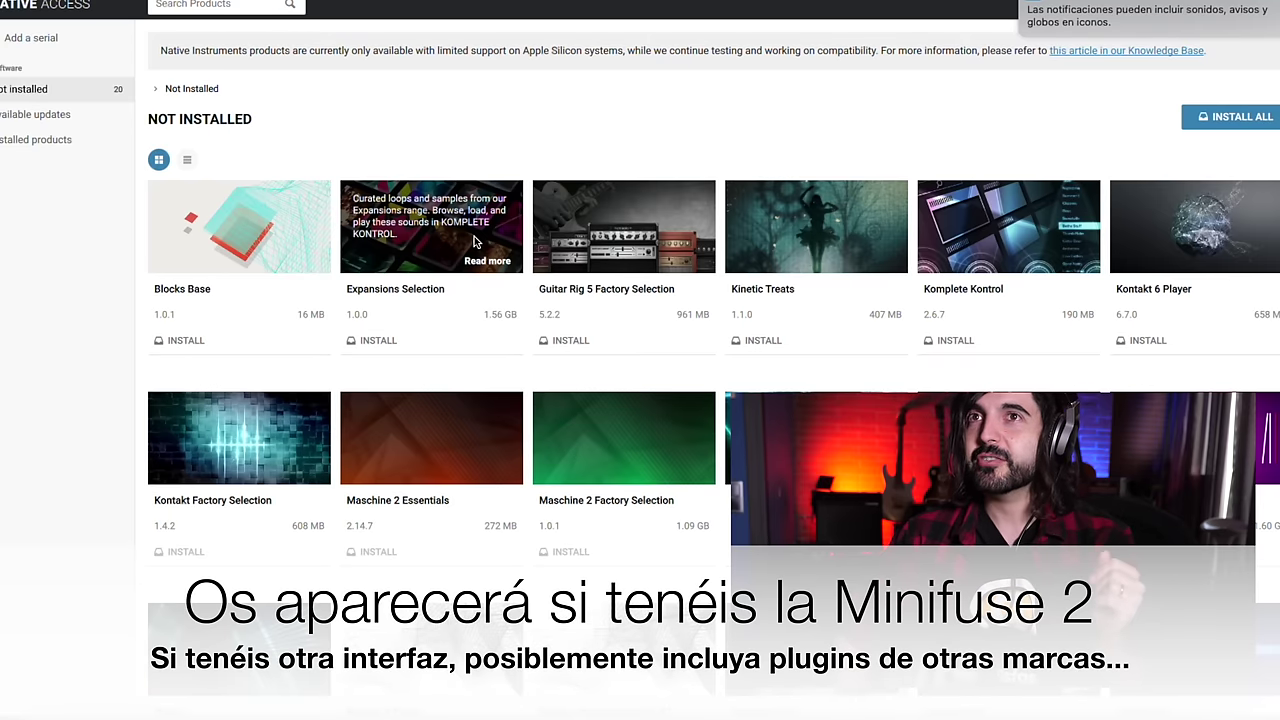
pyautogui.click(682, 261)
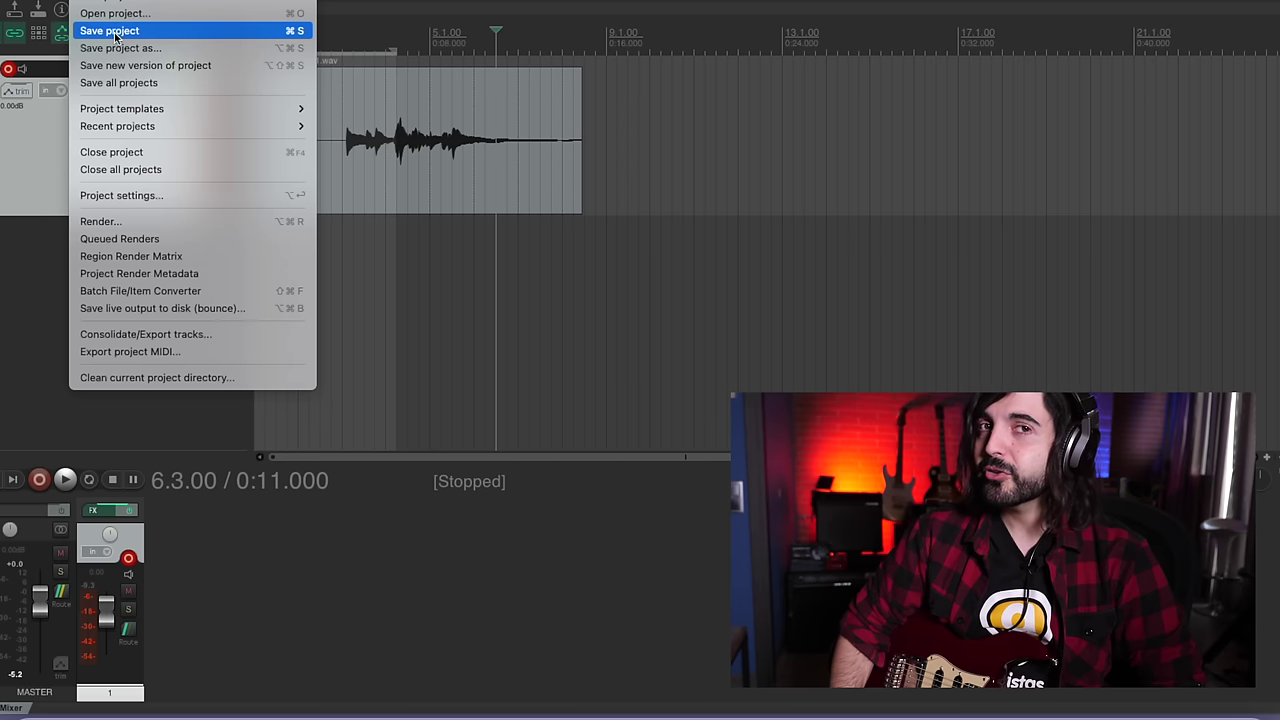
# Save the current project in REAPER and dismiss the evaluation notice.
pyautogui.click(112, 31)
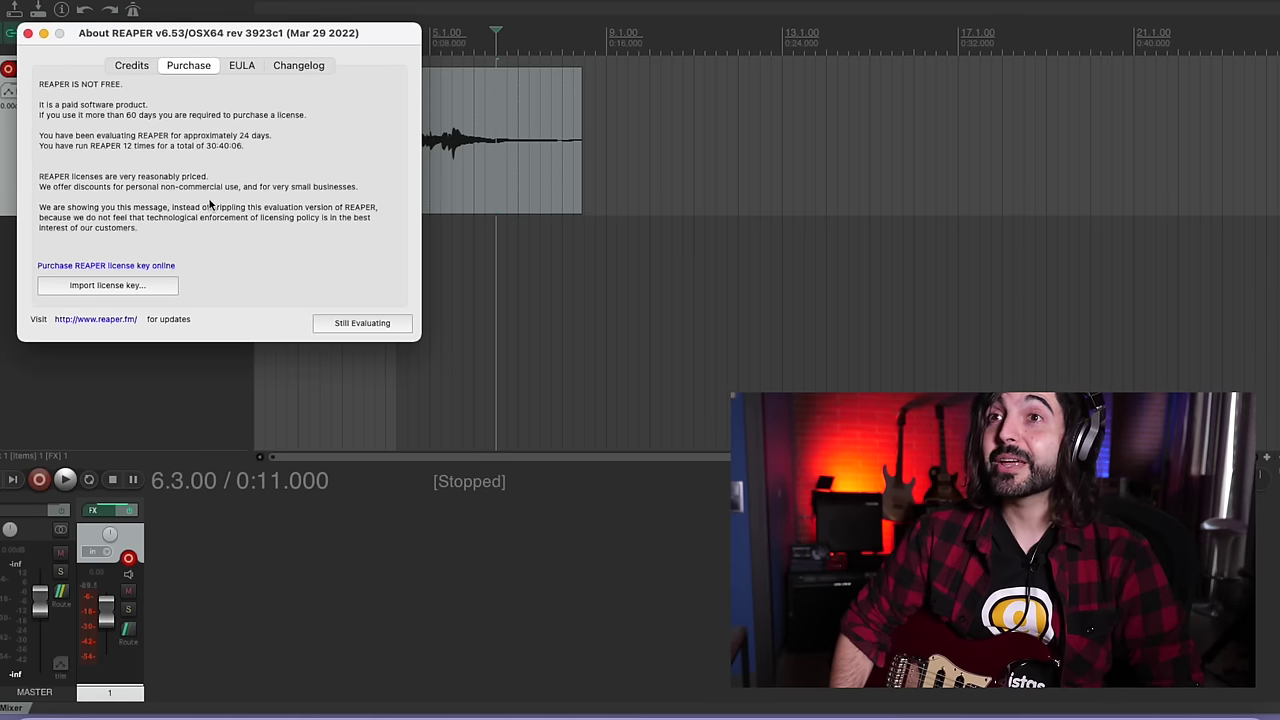
pyautogui.click(366, 322)
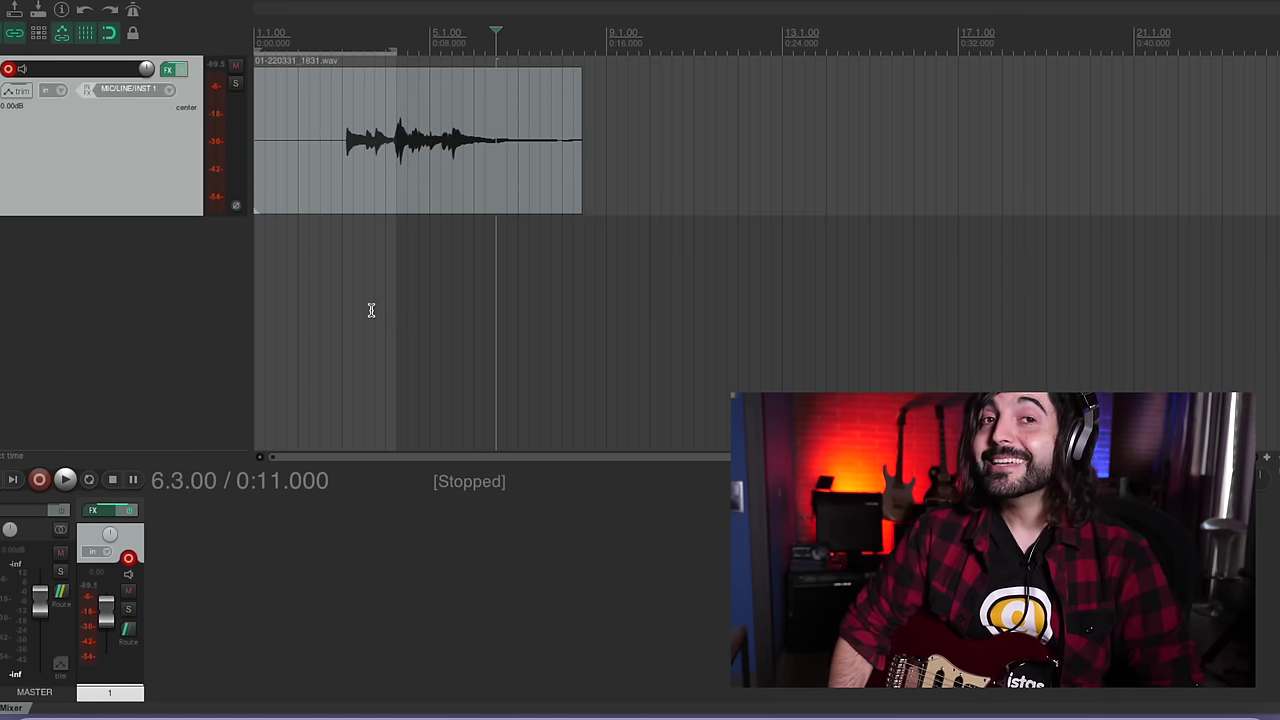
# Add the VST version of Guitar Rig 6 to track 1's effects chain, filtering the plug-in list by "gui".
pyautogui.click(169, 70)
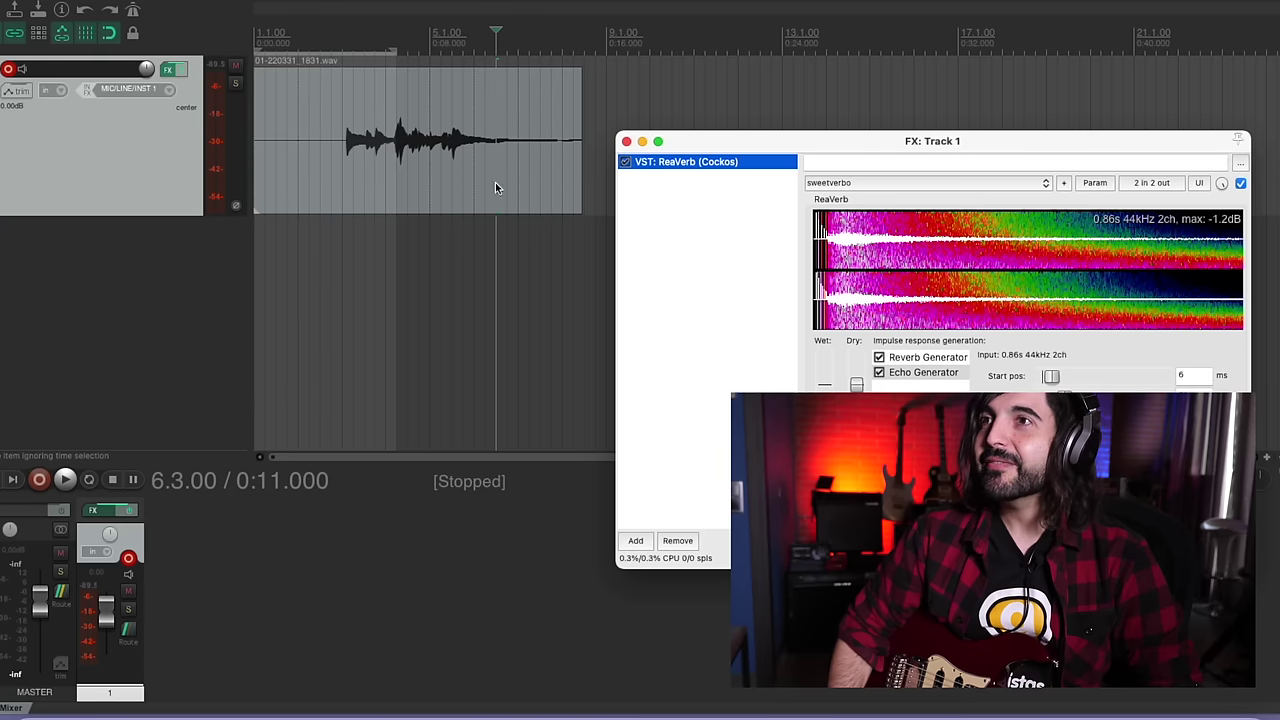
pyautogui.moveTo(773, 147); pyautogui.dragTo(558, 125)
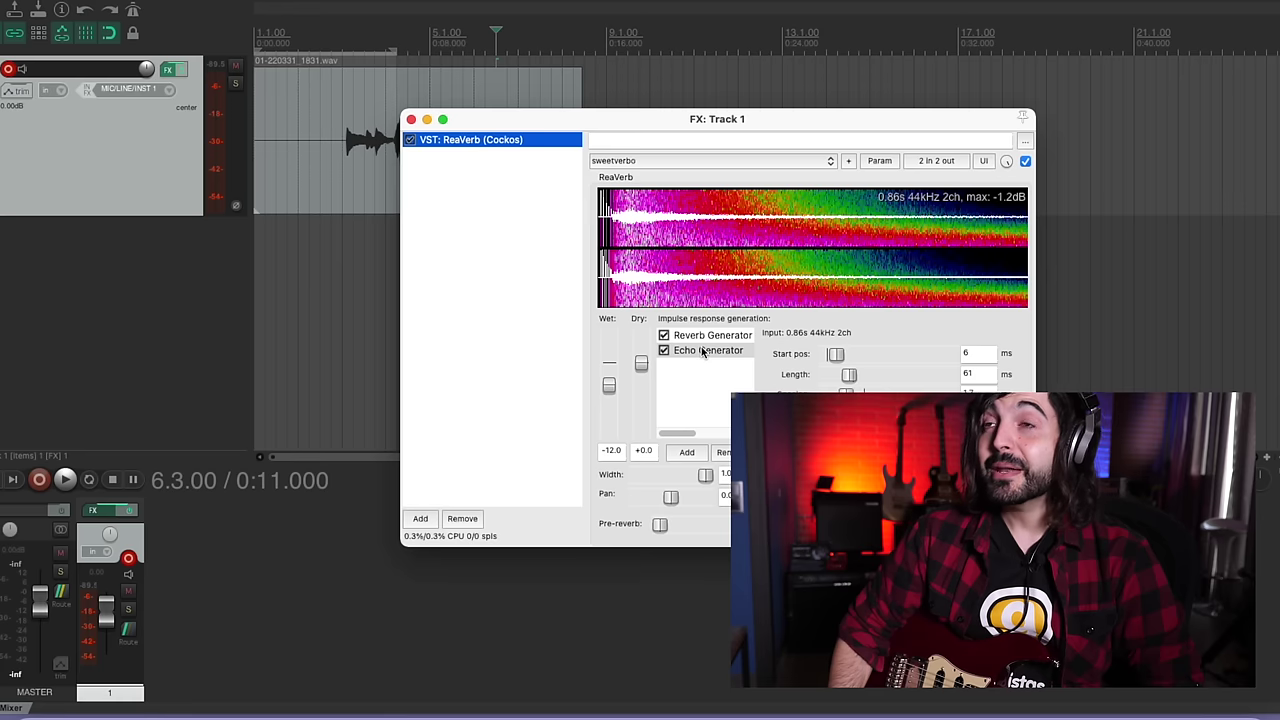
pyautogui.click(421, 519)
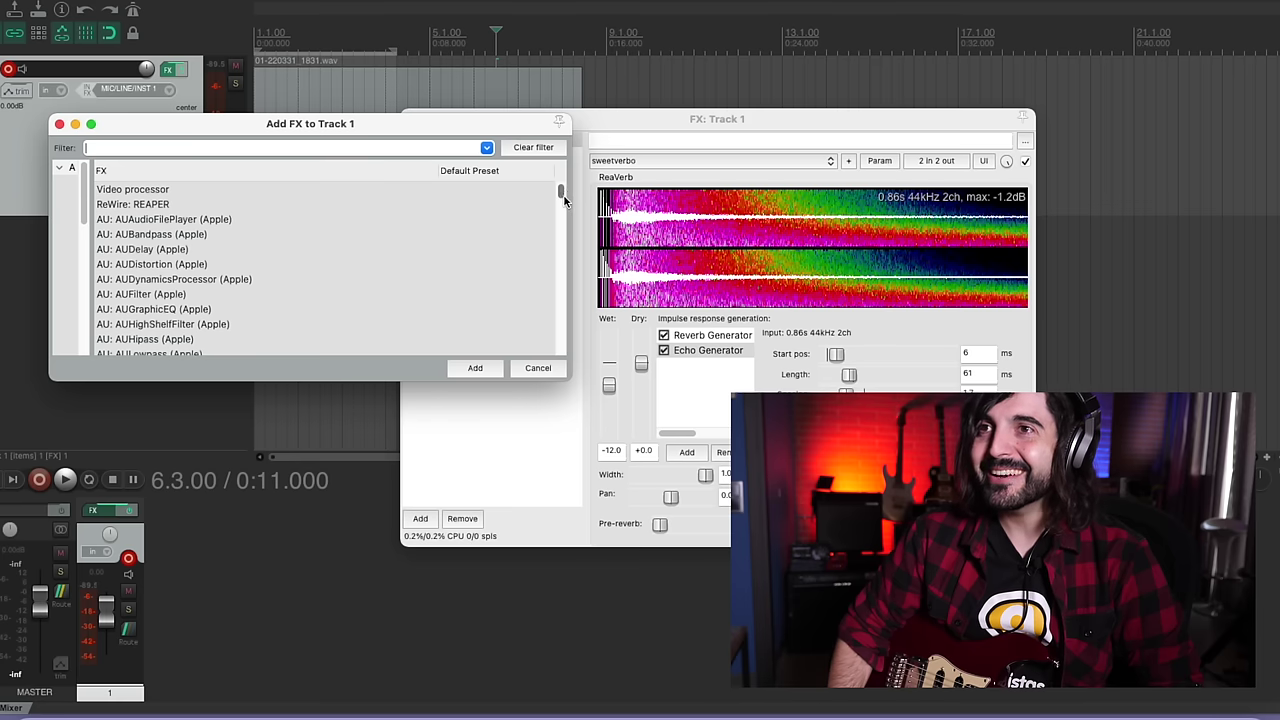
pyautogui.moveTo(562, 193)
pyautogui.mouseDown()
pyautogui.moveTo(562, 230)
pyautogui.moveTo(562, 189)
pyautogui.mouseUp()
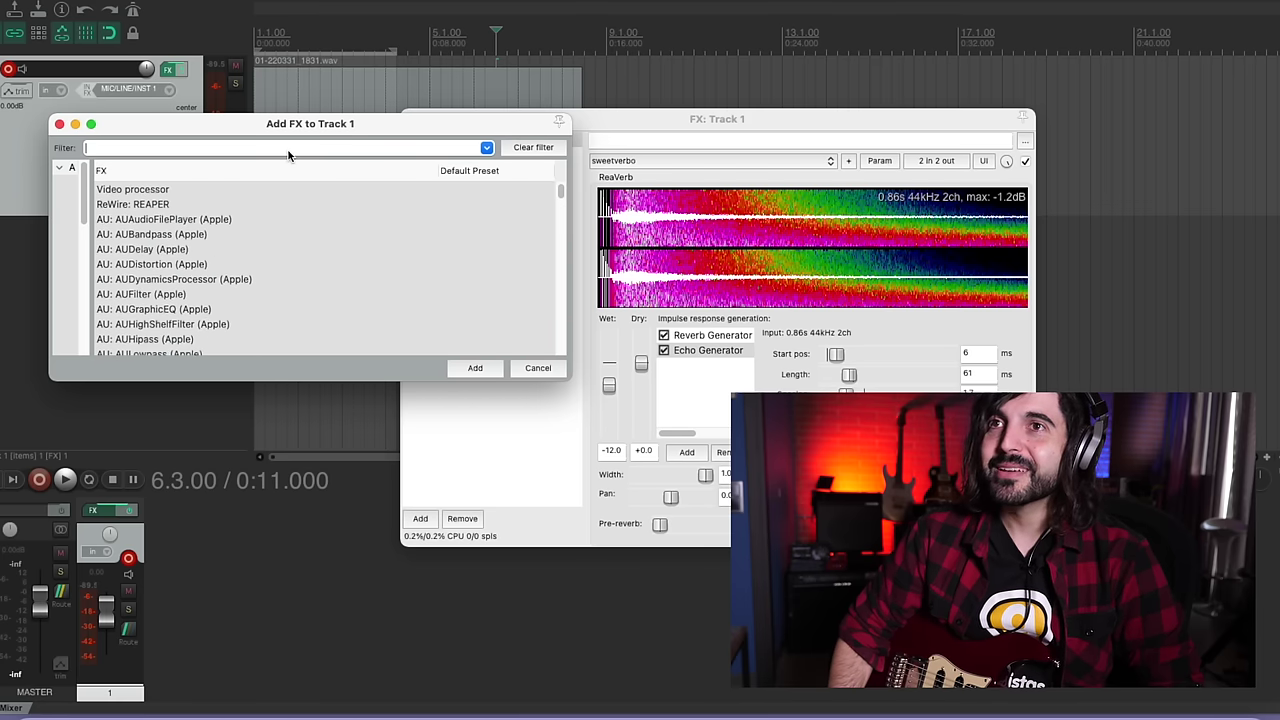
pyautogui.write('gui')
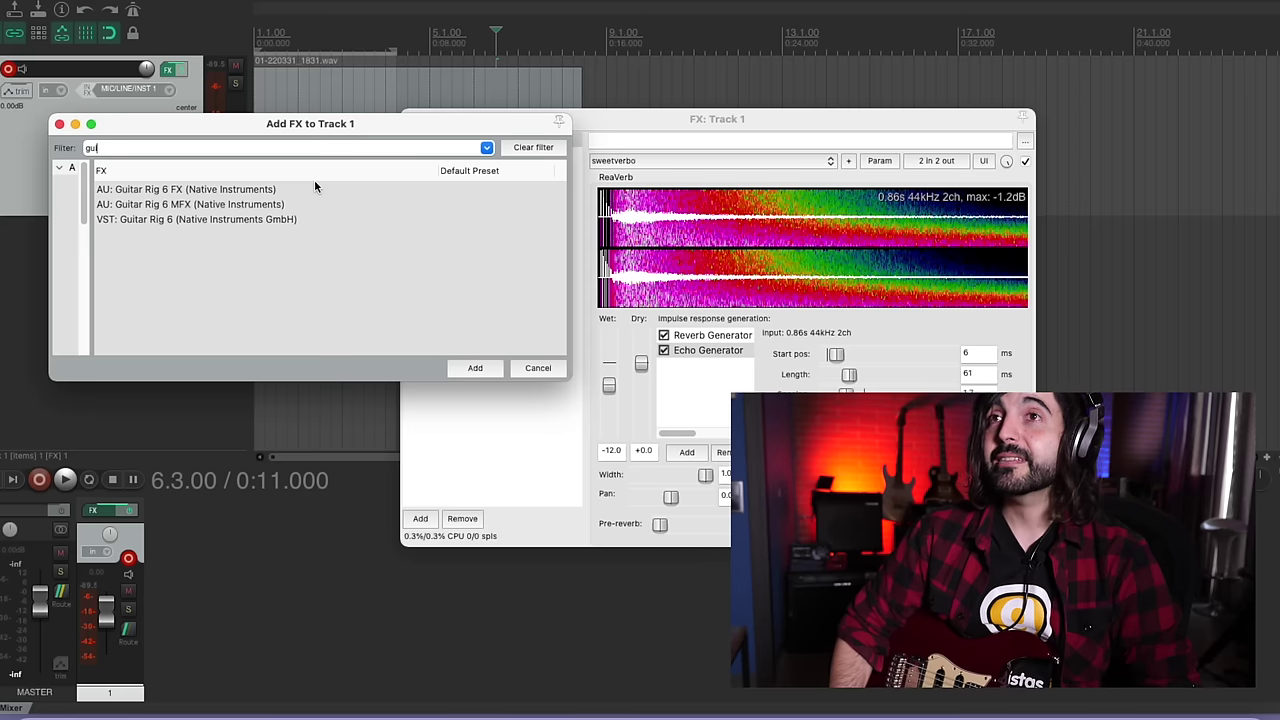
pyautogui.click(214, 225)
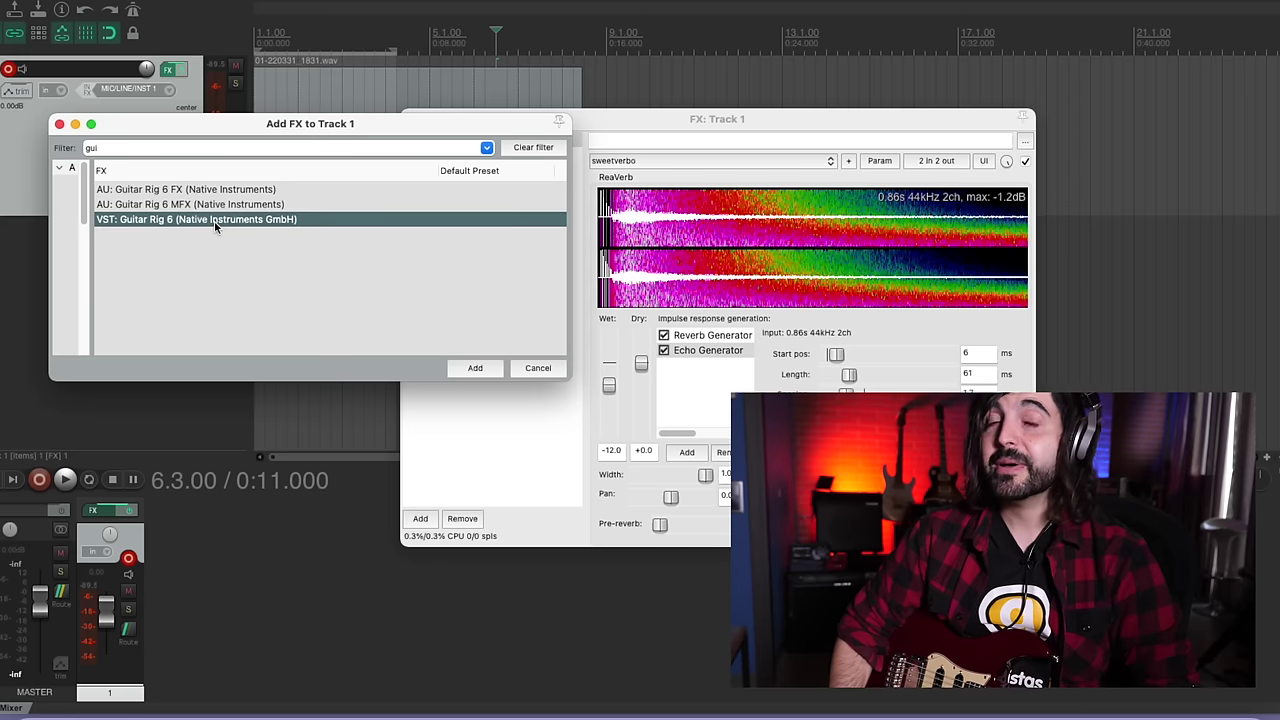
pyautogui.click(478, 367)
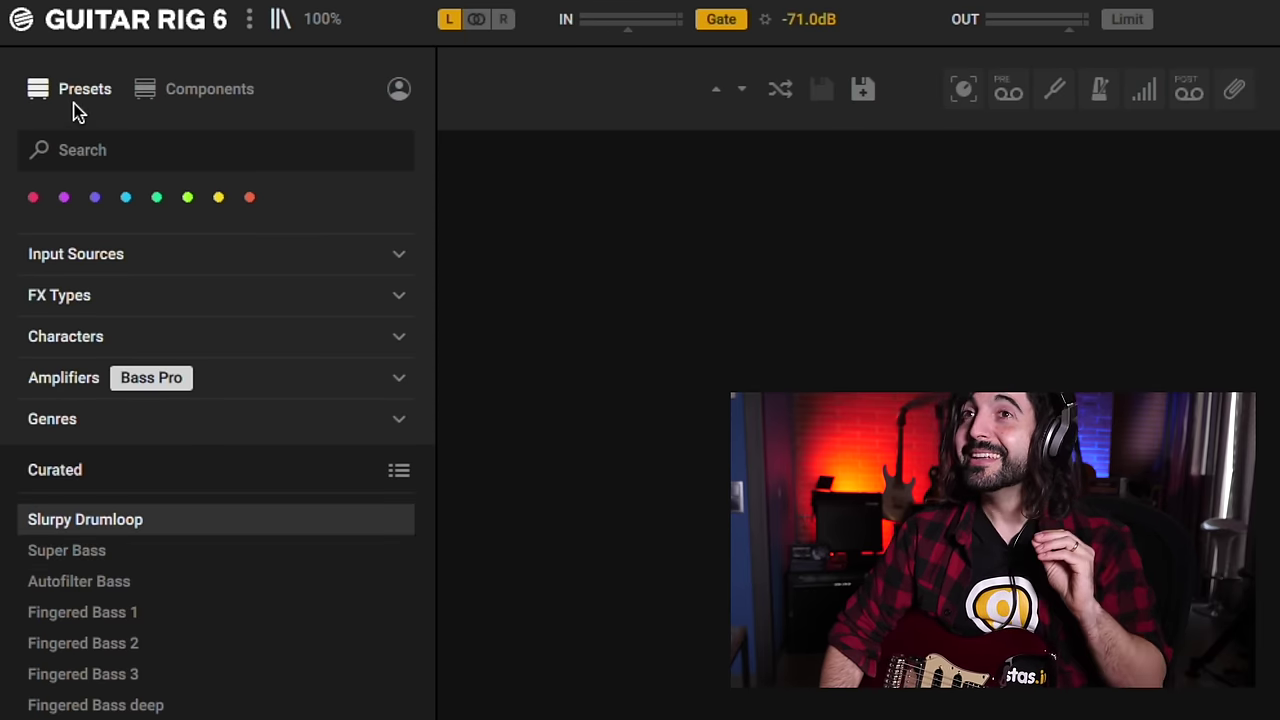
# Browse the Guitar Rig components, filter them to Amplifiers and add the JUMP amplifier to the empty rack.
pyautogui.click(199, 100)
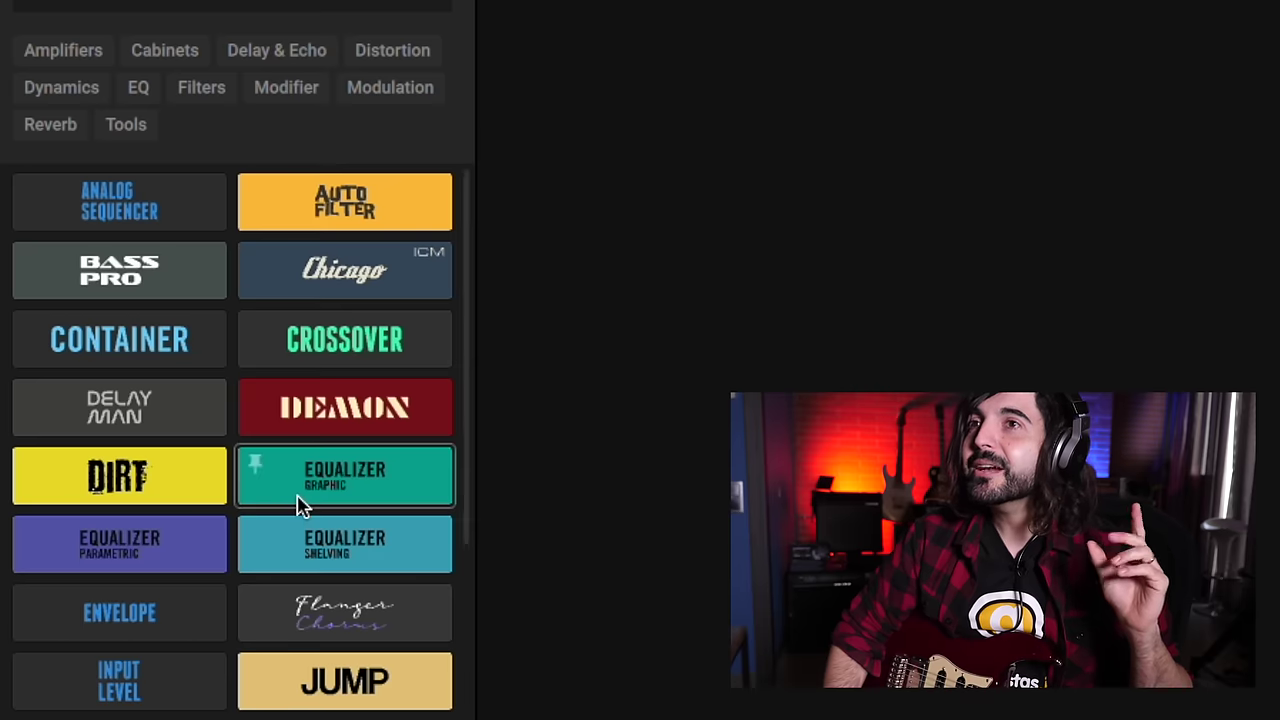
pyautogui.scroll(-3, 271, 417)
pyautogui.scroll(3, 268, 425)
pyautogui.scroll(-2, 262, 478)
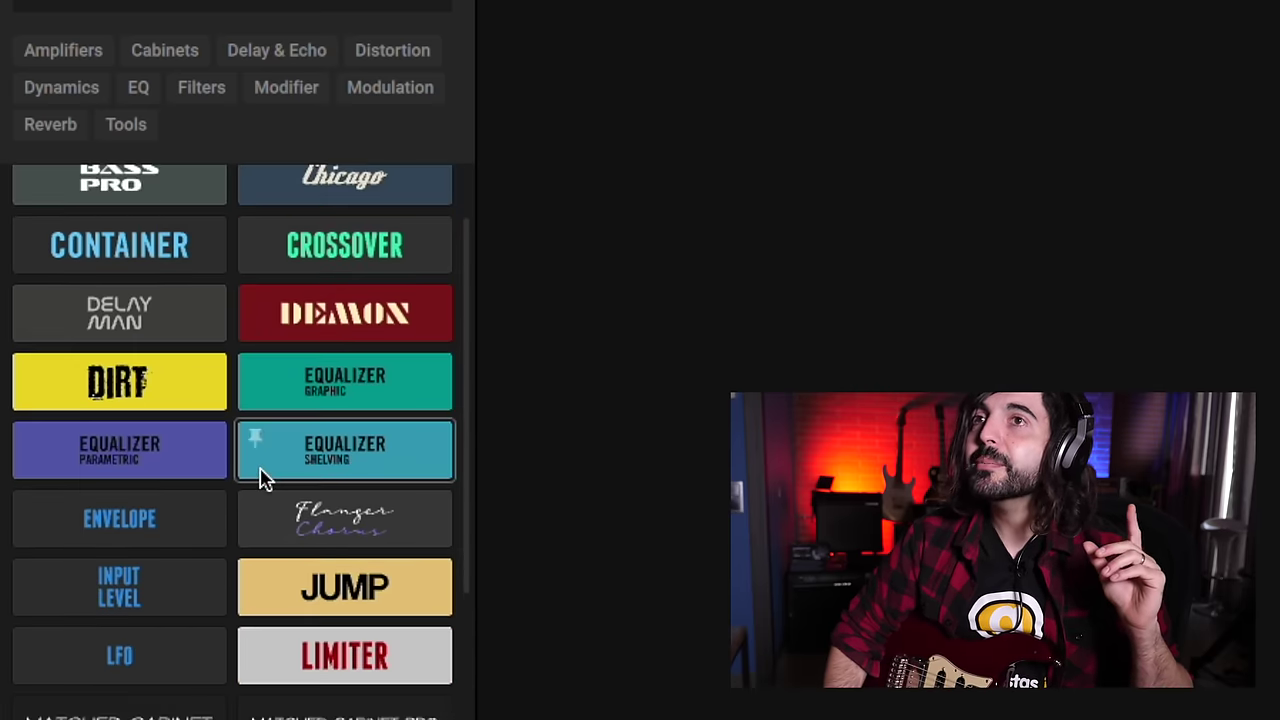
pyautogui.click(36, 56)
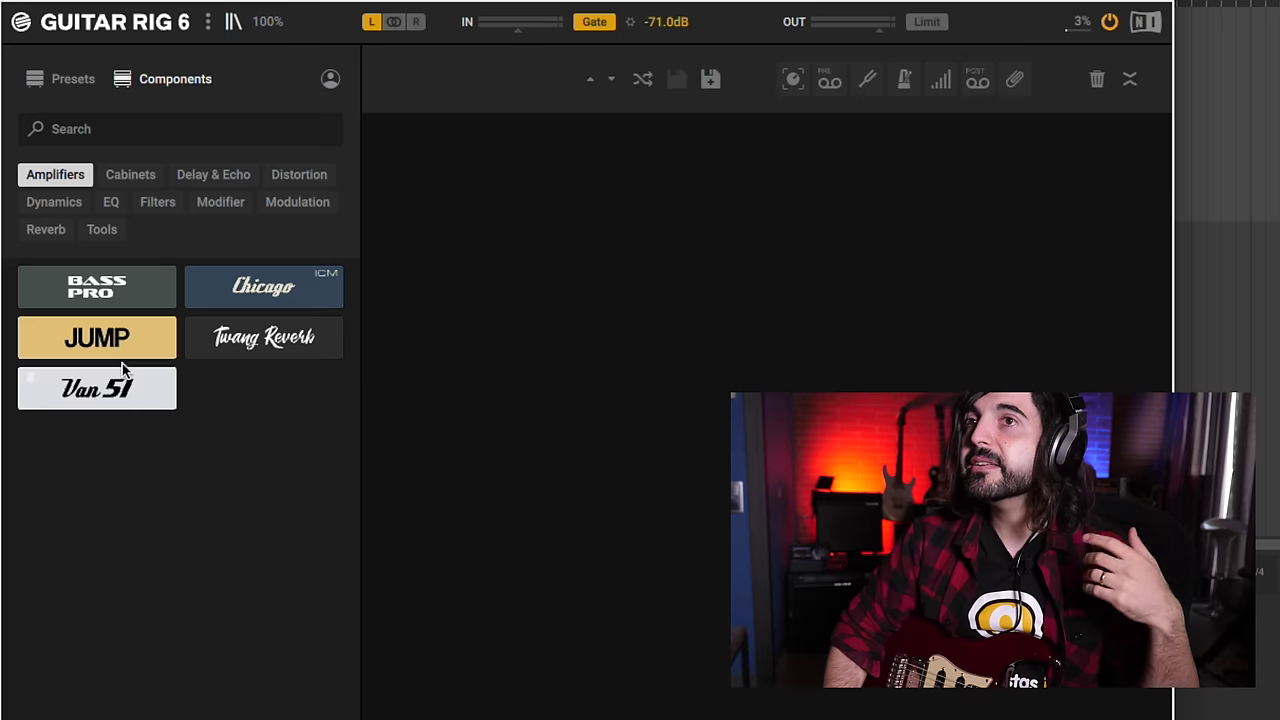
pyautogui.moveTo(92, 342); pyautogui.dragTo(642, 304)
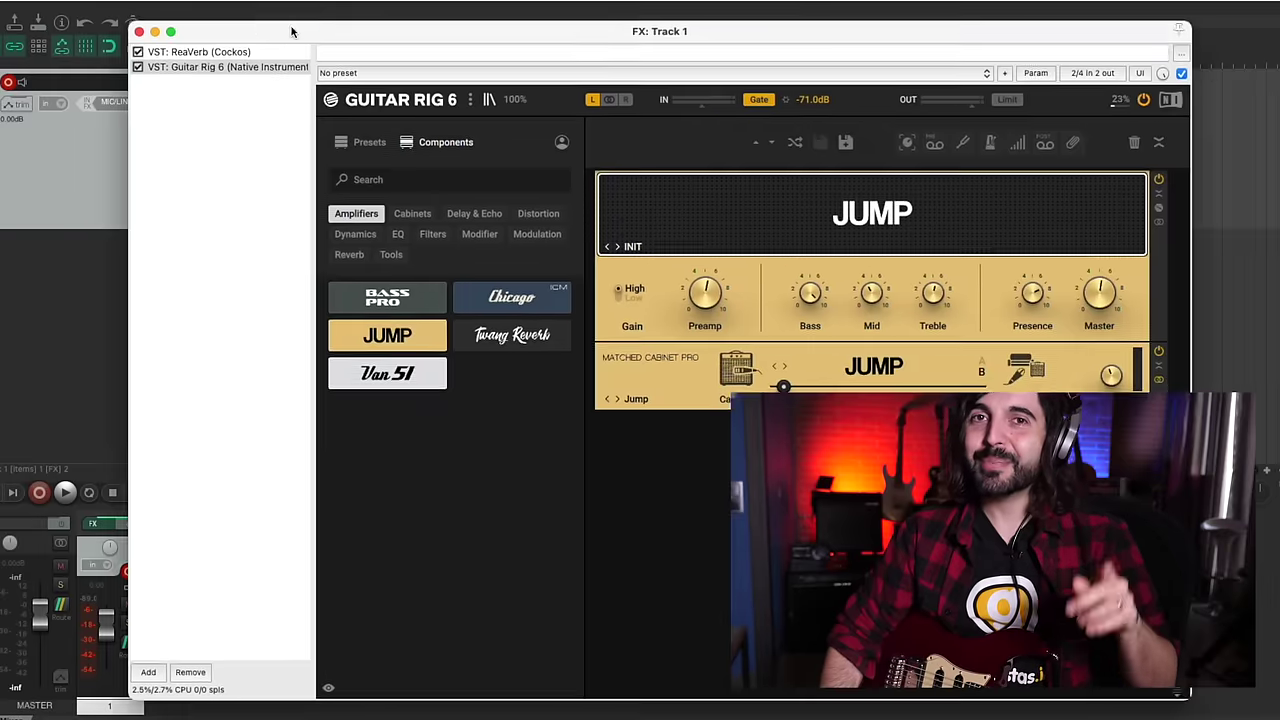
# Bypass ReaVerb on track 1, keep Guitar Rig 6 active and move the effects window clear of the recorded clip.
pyautogui.moveTo(292, 32); pyautogui.dragTo(560, 45)
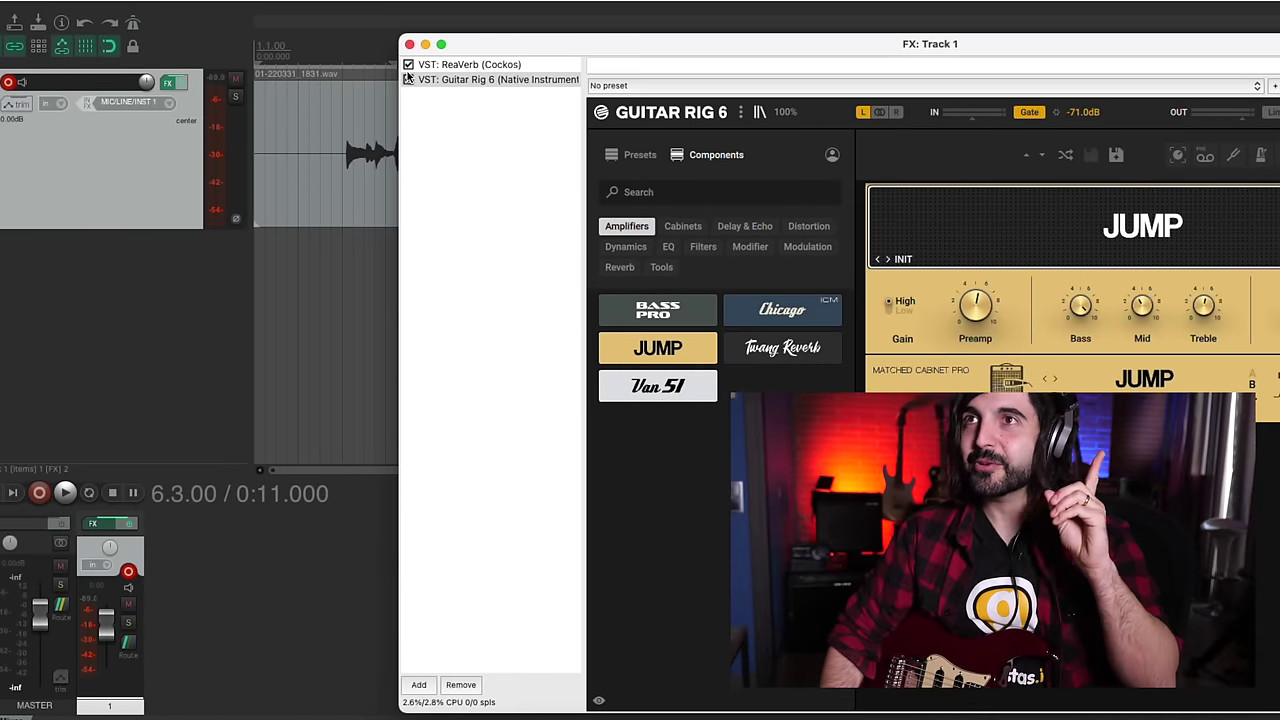
pyautogui.click(460, 65)
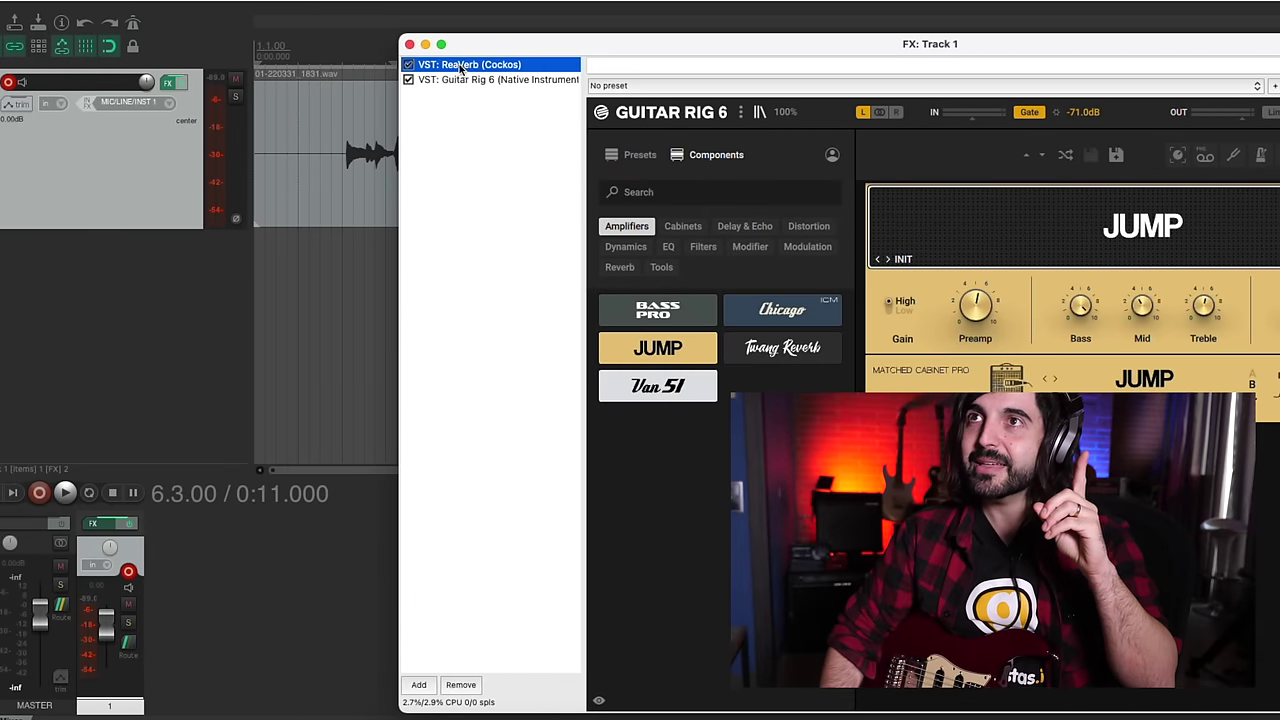
pyautogui.click(443, 82)
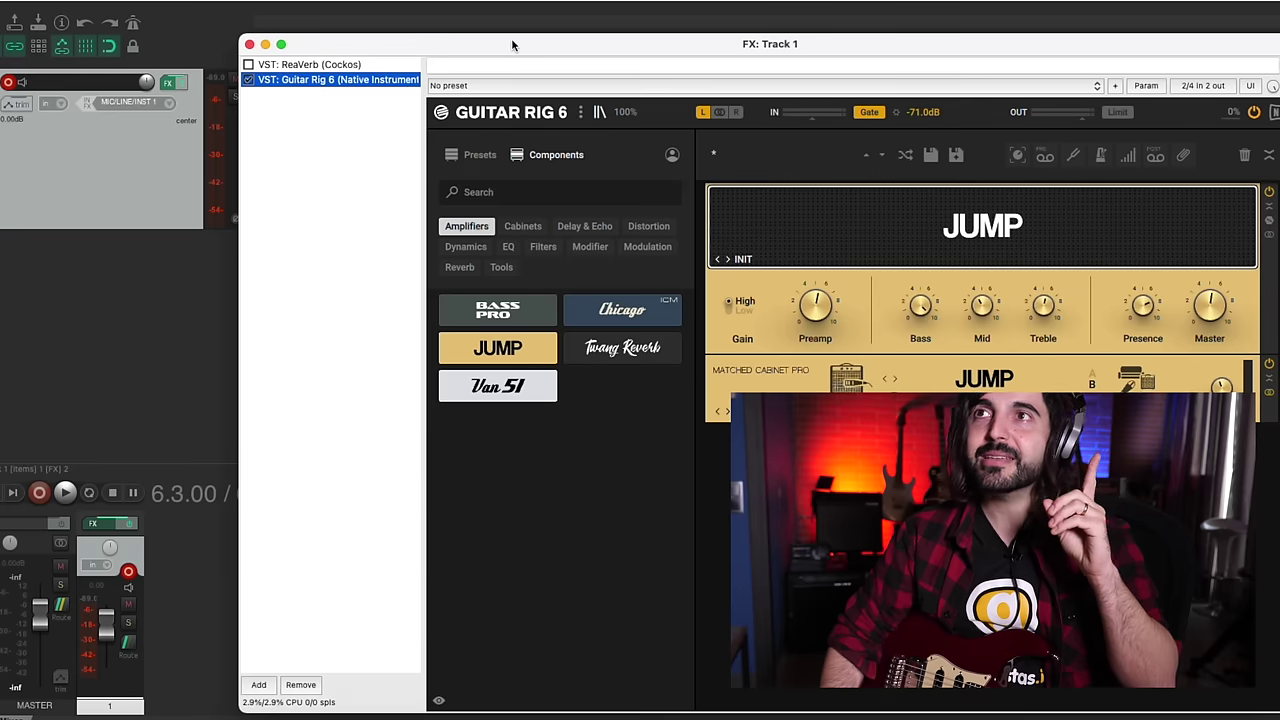
pyautogui.moveTo(511, 40); pyautogui.dragTo(1061, 95)
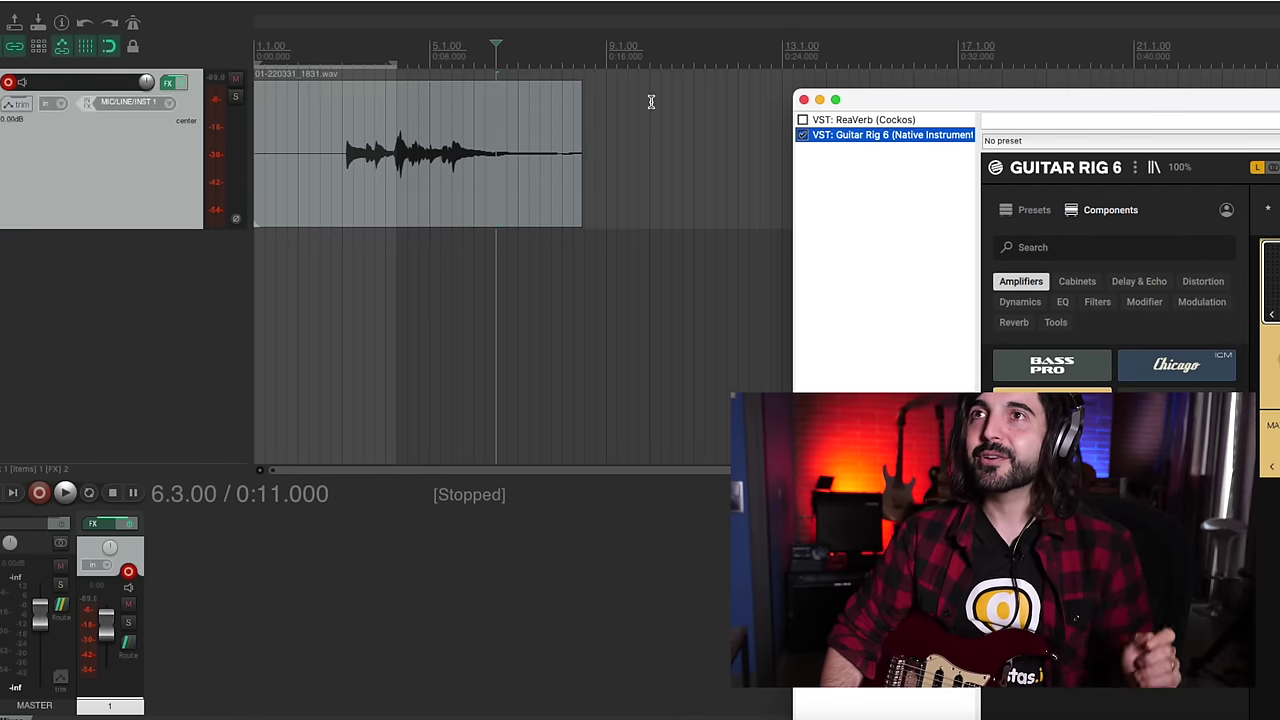
# Play the recorded clip to compare track 1 with its effects chain bypassed and active, leaving the chain enabled.
pyautogui.click(332, 50)
pyautogui.press('space')
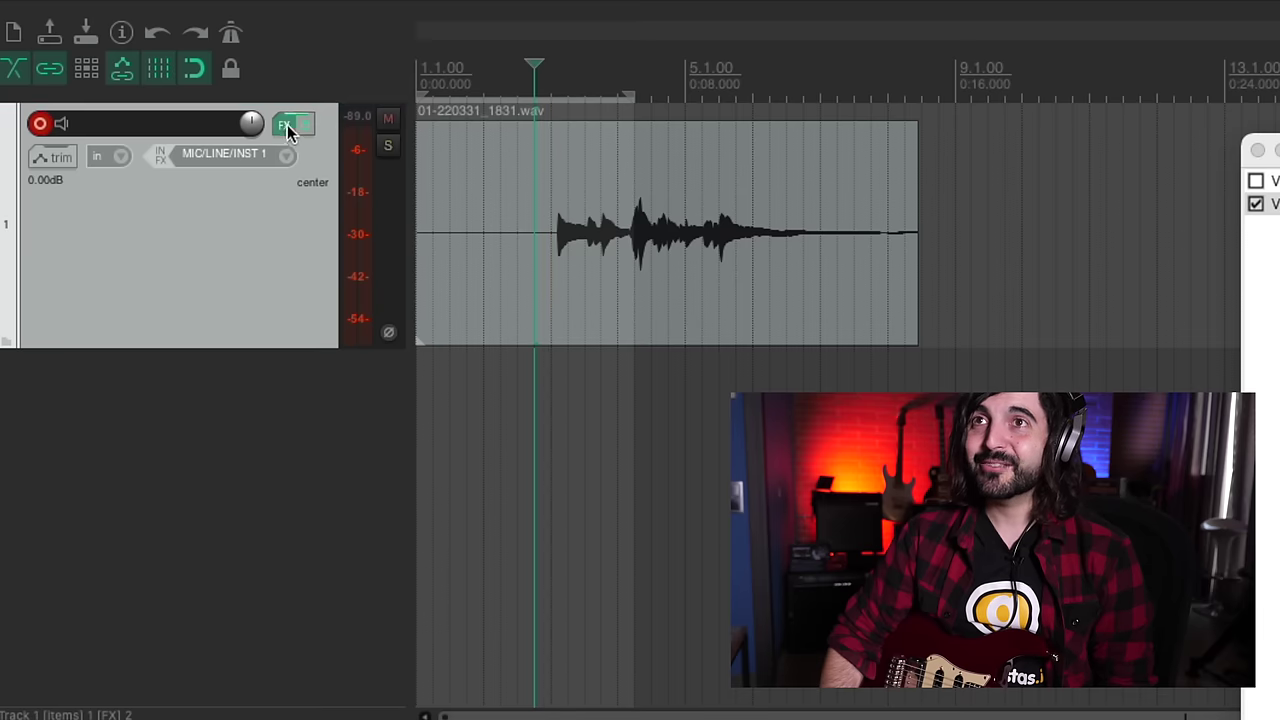
pyautogui.click(287, 127)
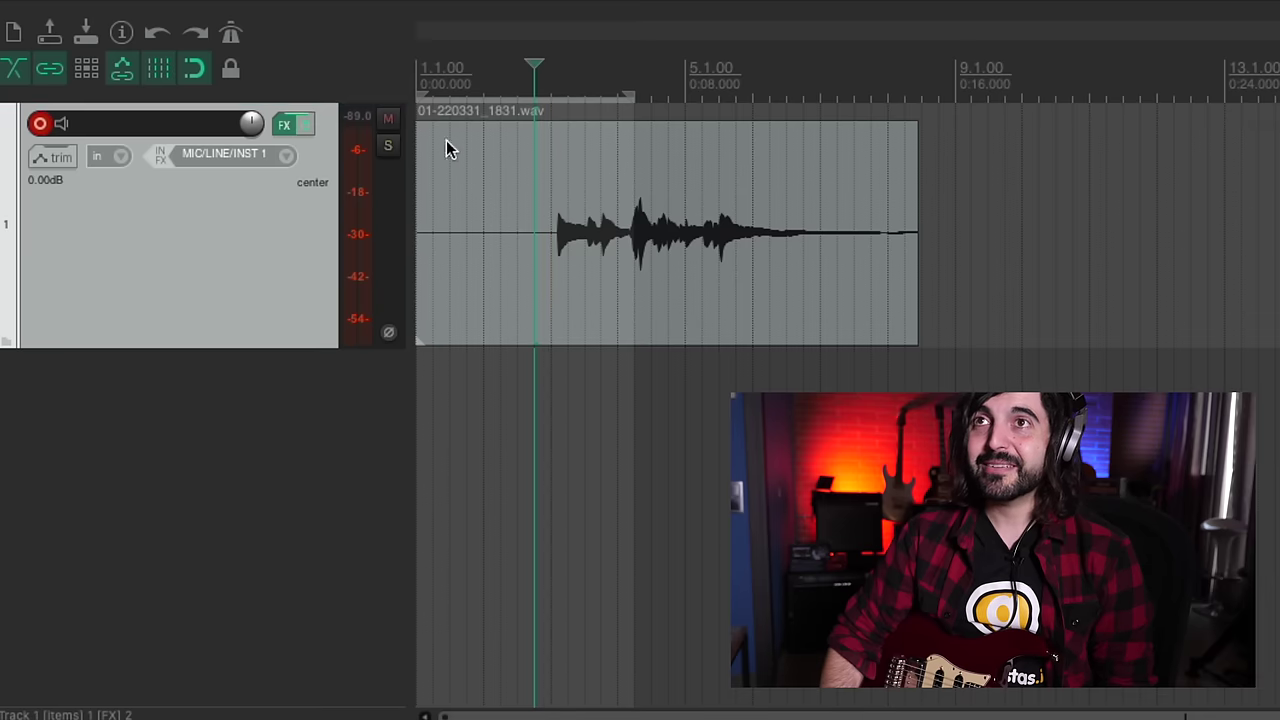
pyautogui.click(307, 128)
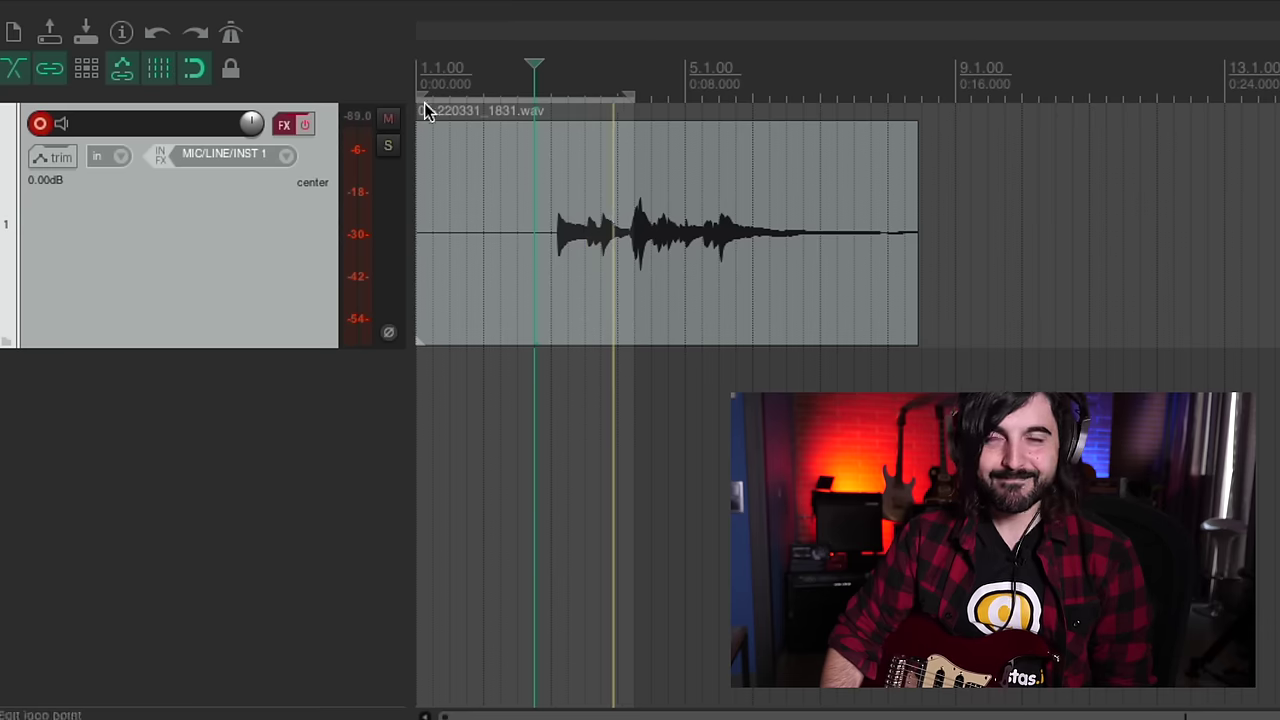
pyautogui.click(306, 126)
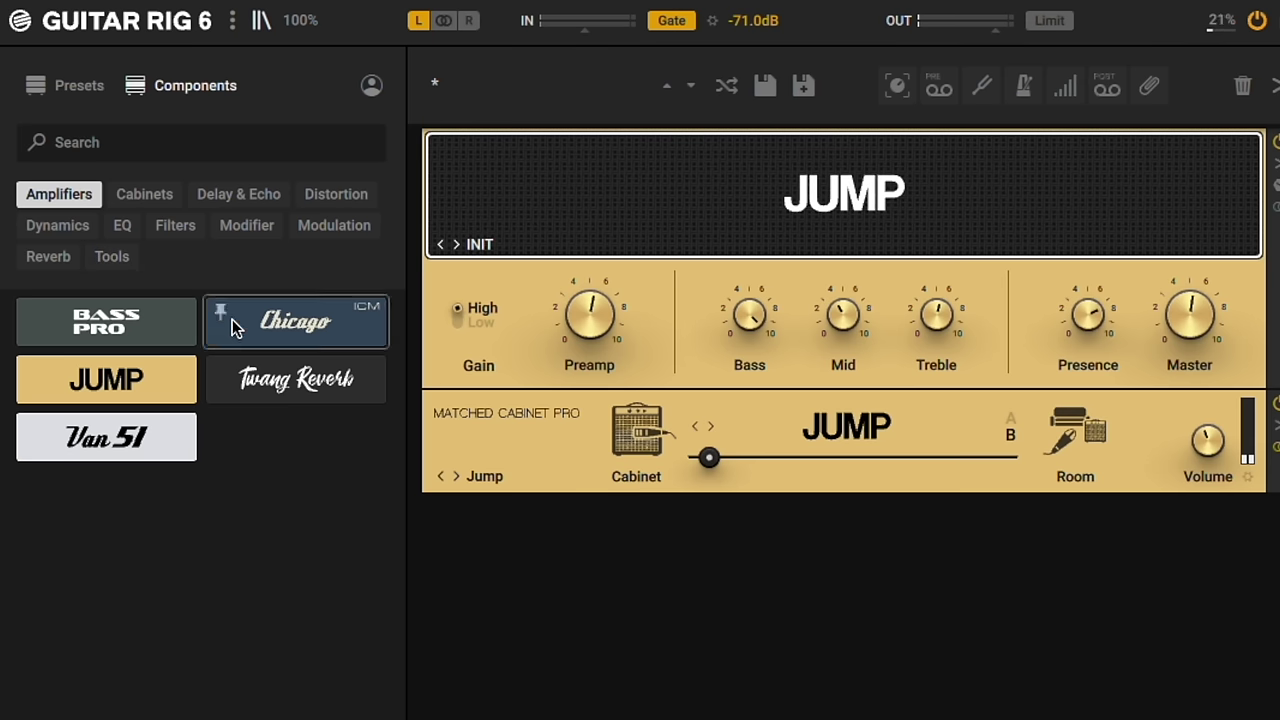
# Remove the Amplifiers filter from the Guitar Rig components and view the Modulation effects.
pyautogui.click(66, 204)
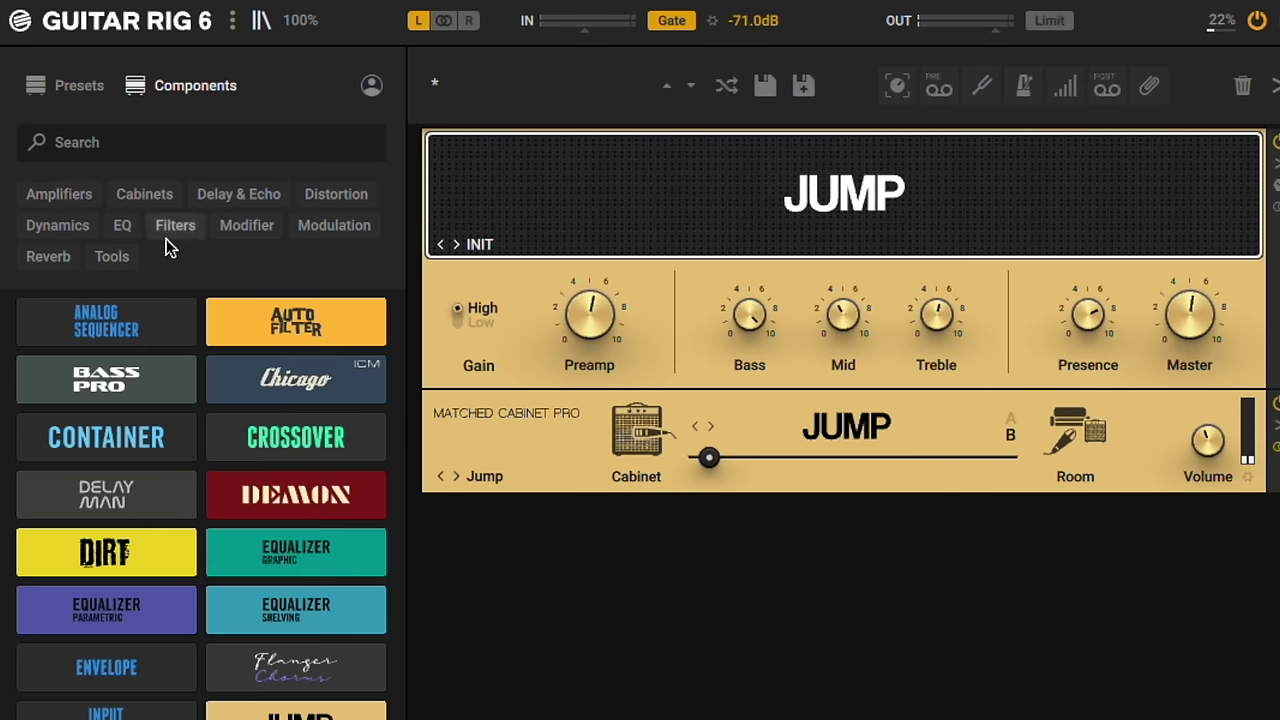
pyautogui.click(335, 228)
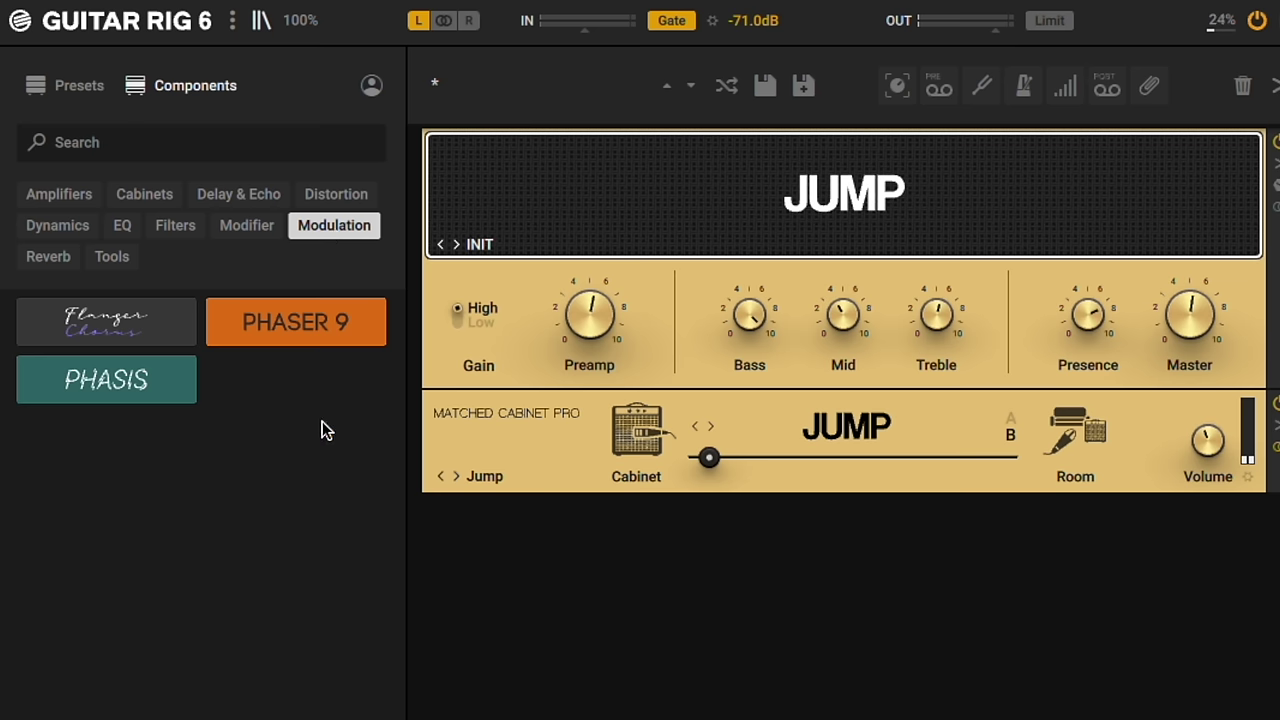
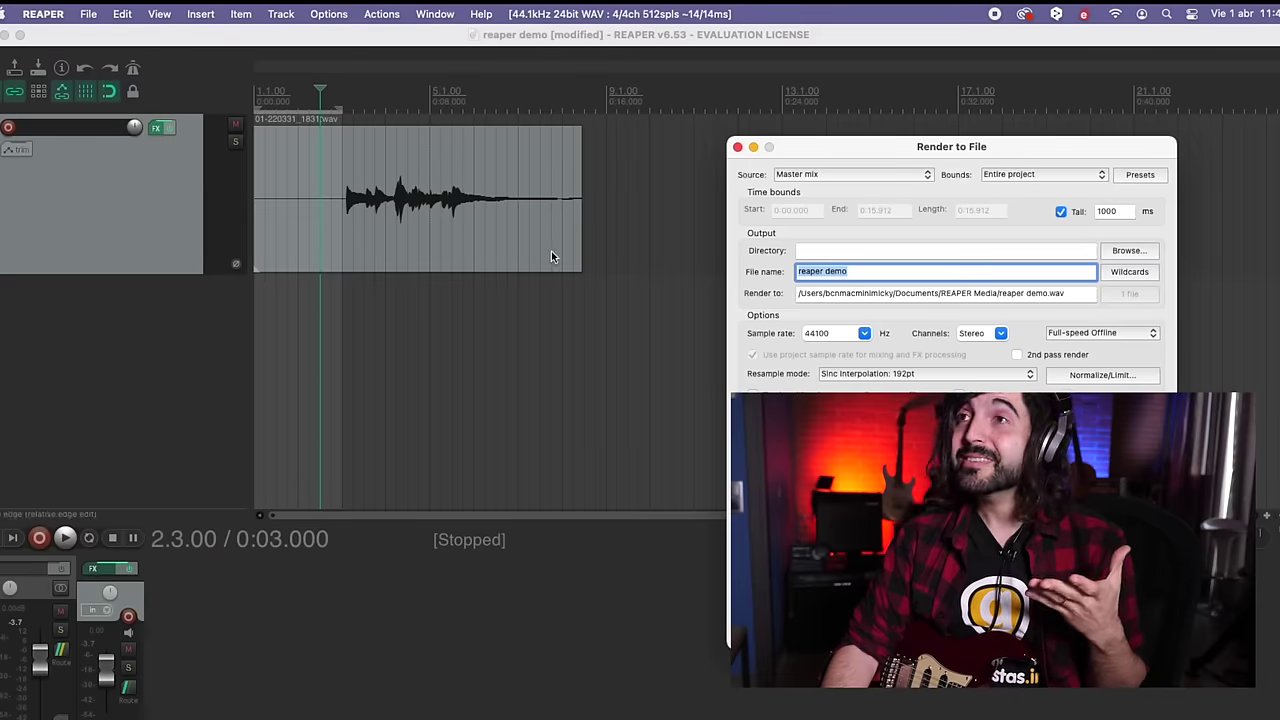
# Select the recorded clip on track 1 and set the render source to Selected media items.
pyautogui.click(457, 228)
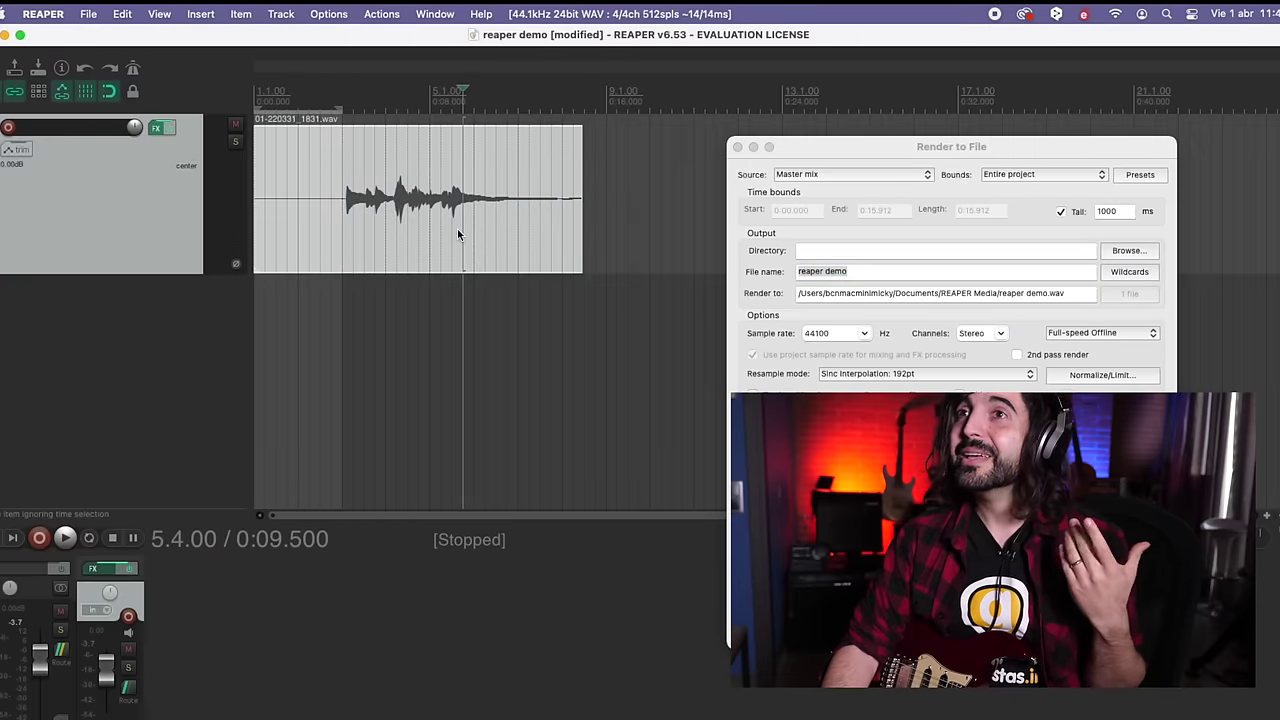
pyautogui.click(818, 176)
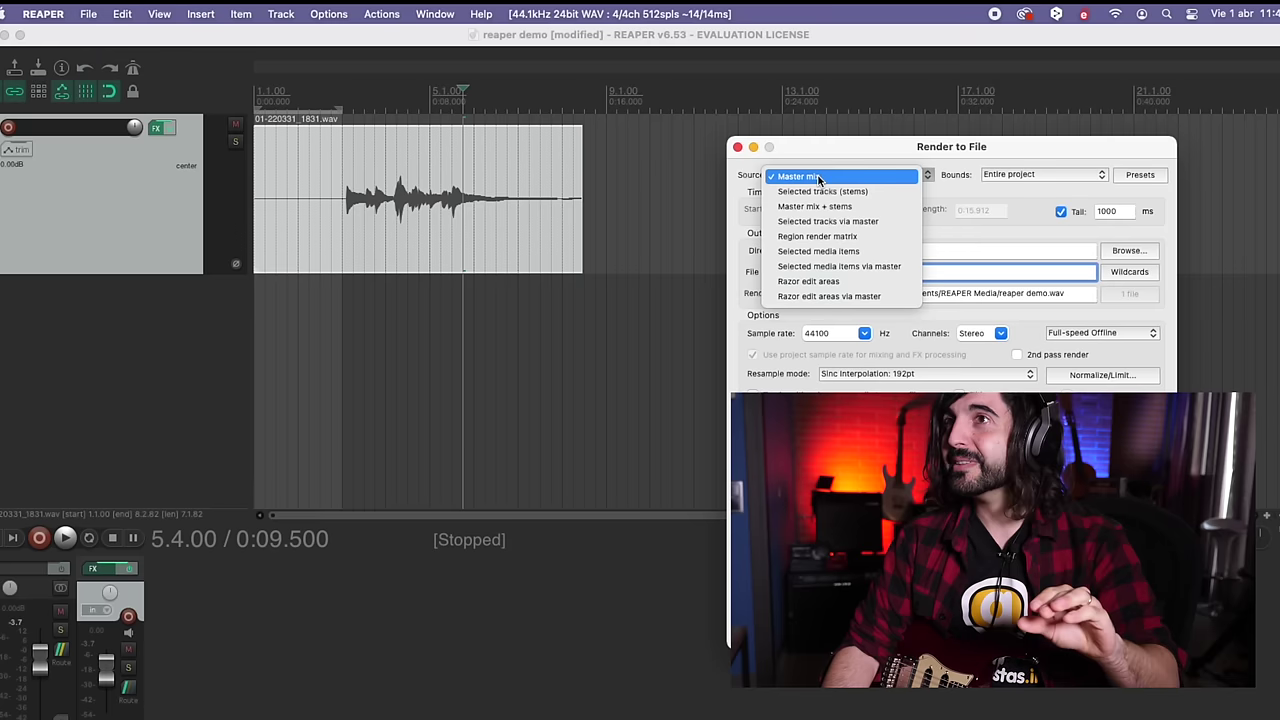
pyautogui.click(828, 252)
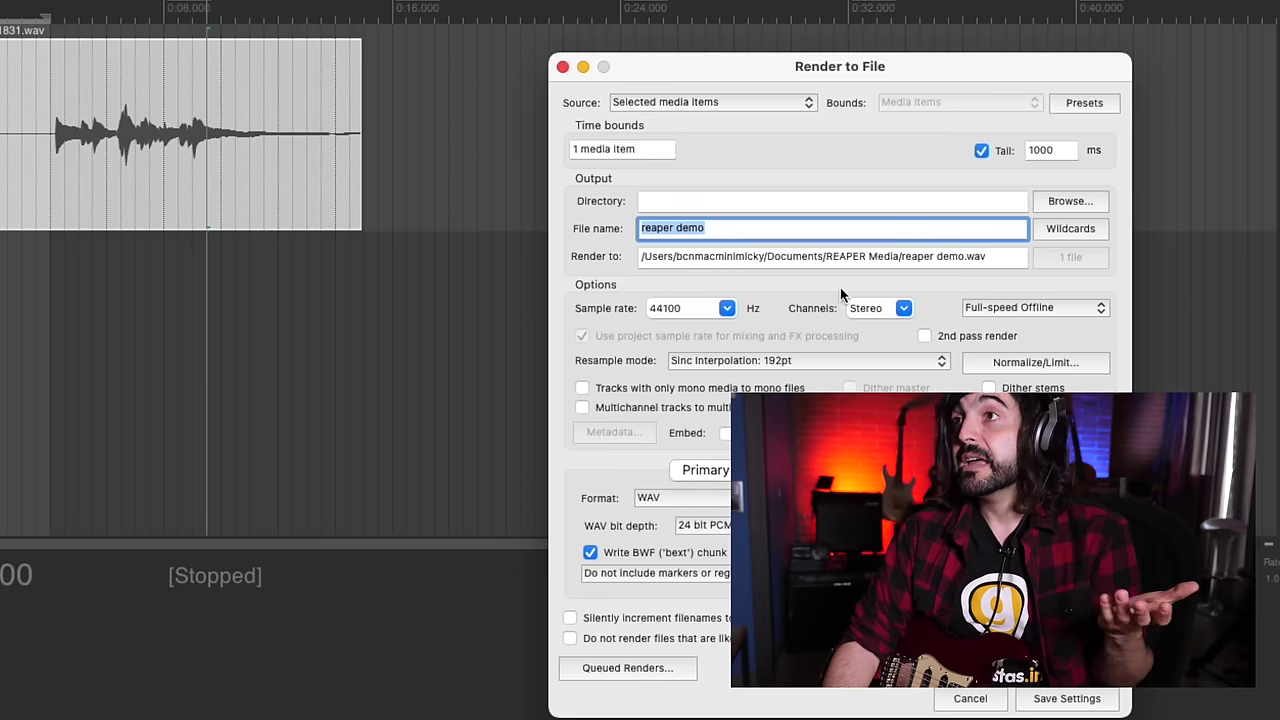
# Set the render output directory to the Desktop folder, allowing REAPER to access the Downloads folder.
pyautogui.click(1050, 205)
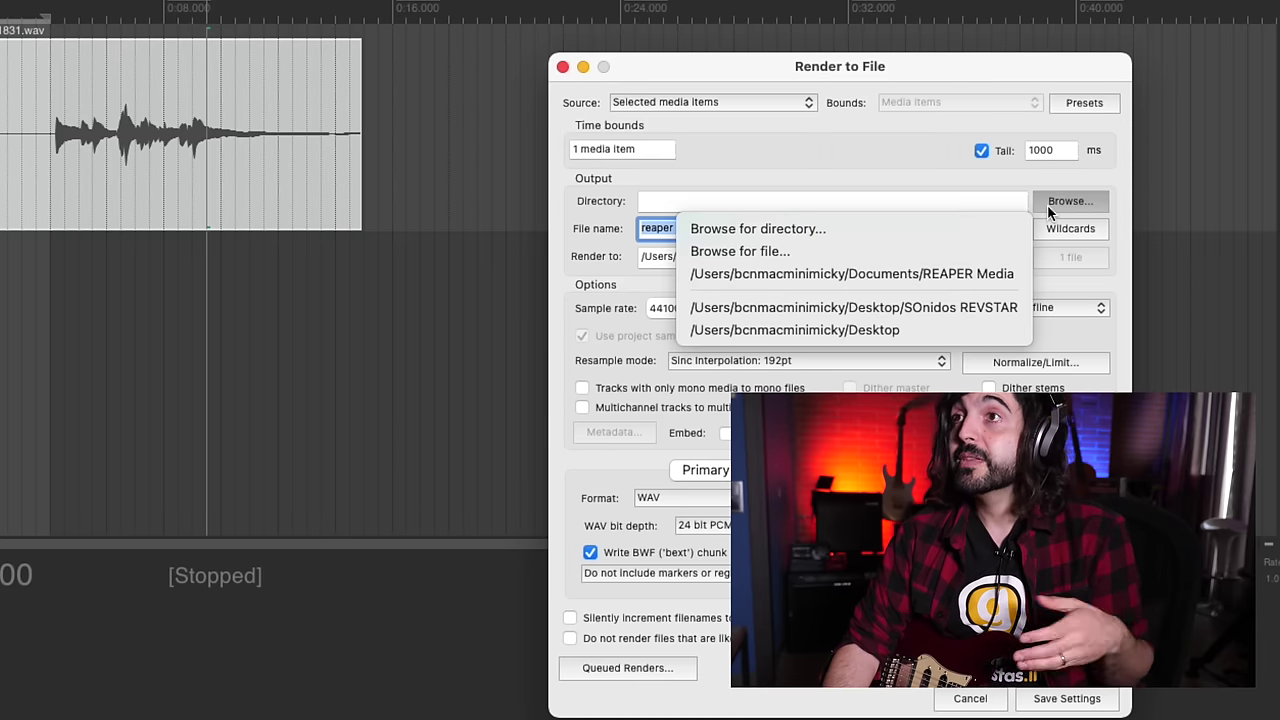
pyautogui.click(873, 231)
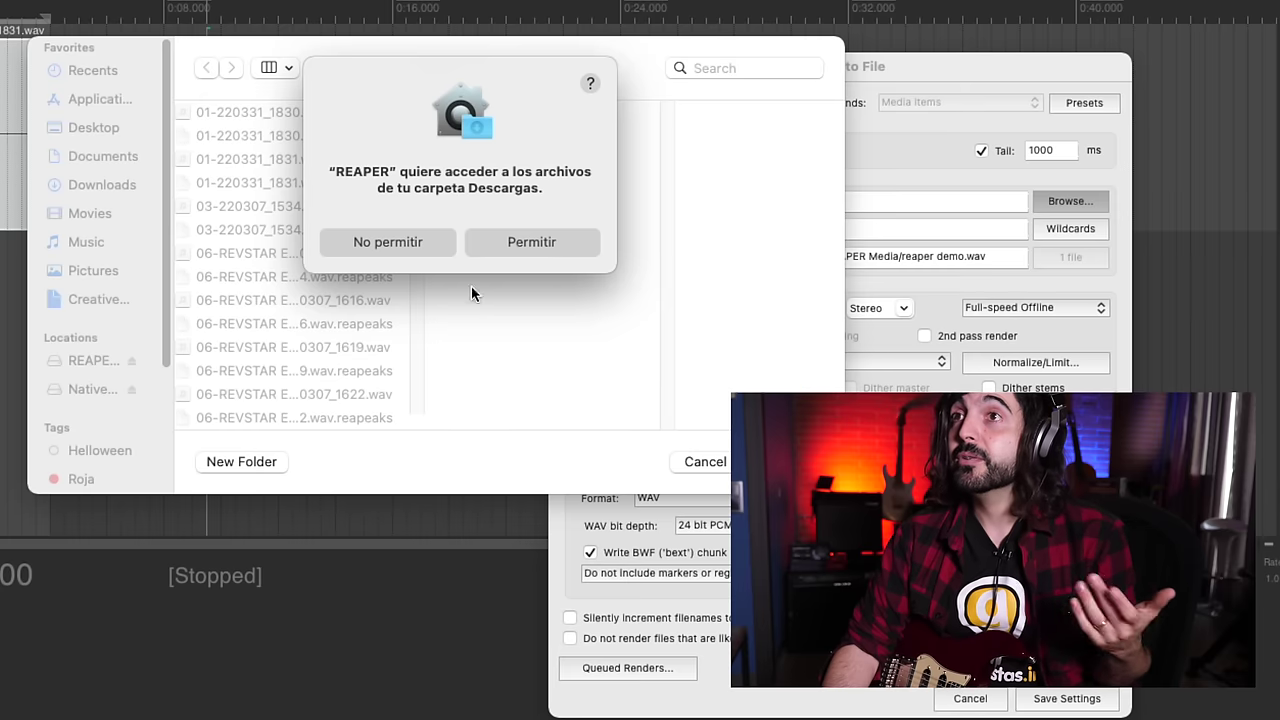
pyautogui.click(540, 242)
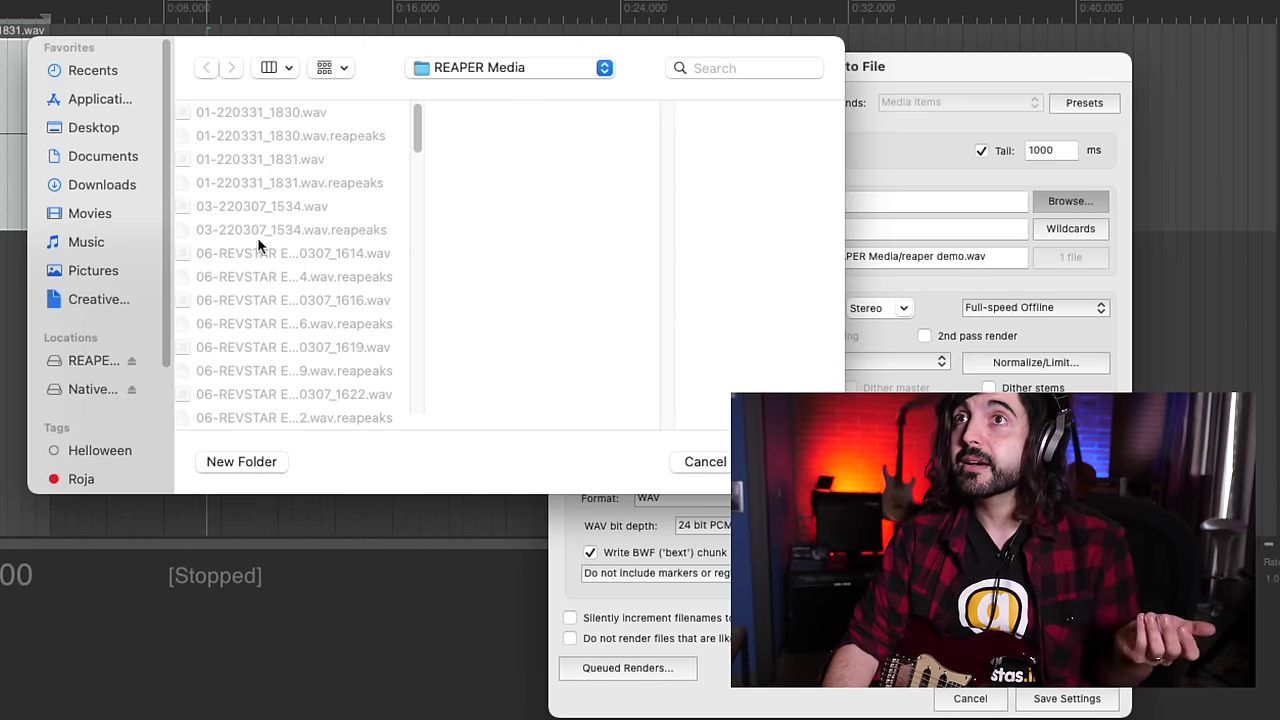
pyautogui.click(82, 131)
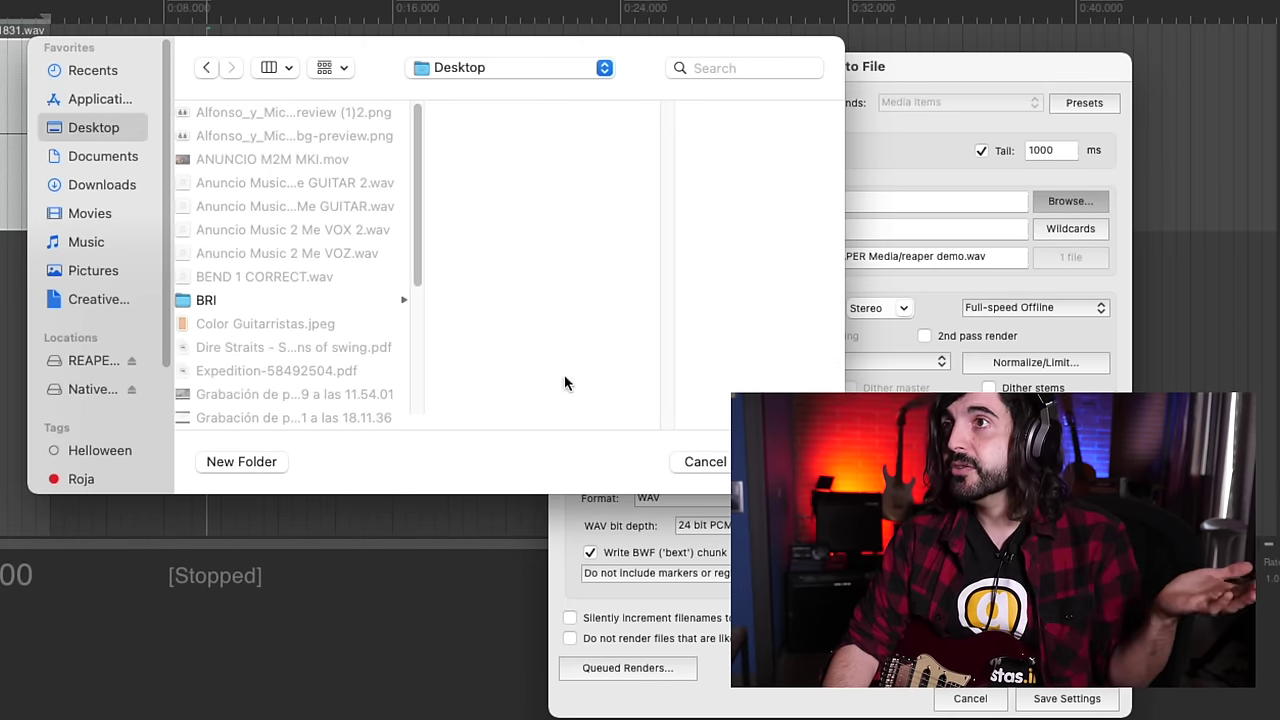
pyautogui.click(787, 461)
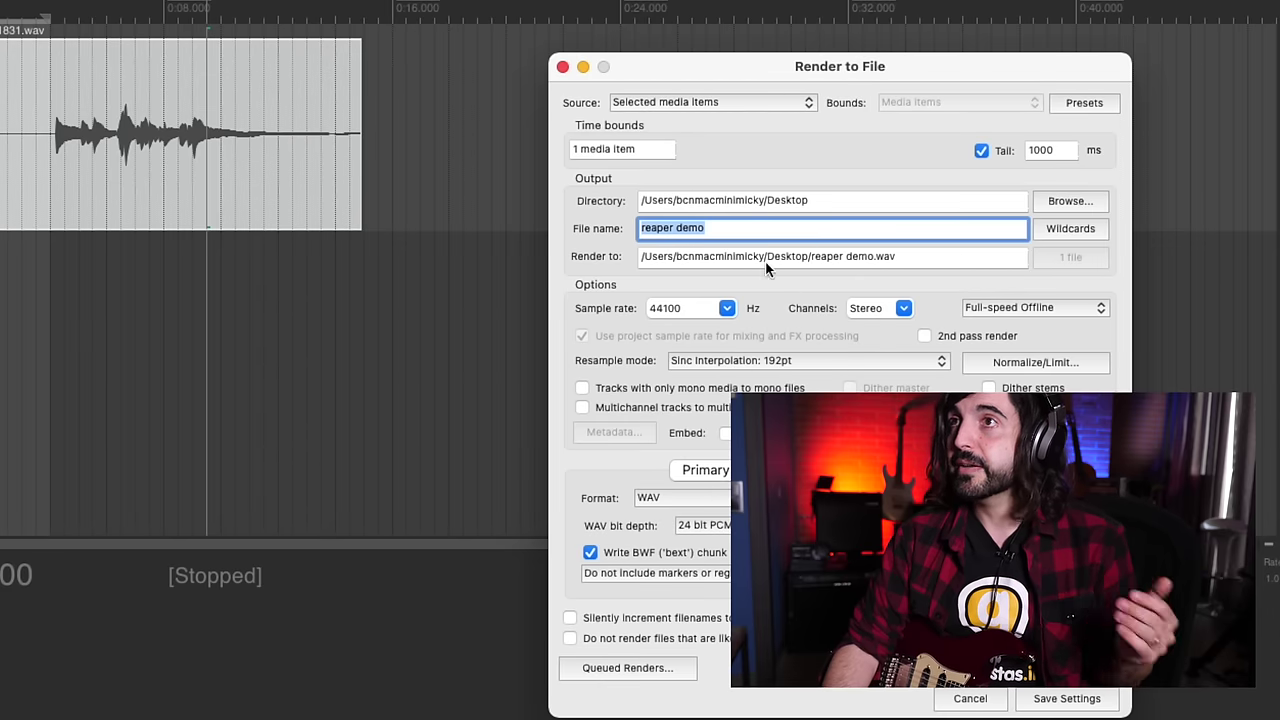
# Replace the render file name with Pepito.
pyautogui.click(717, 230)
pyautogui.moveTo(716, 228); pyautogui.dragTo(464, 216)
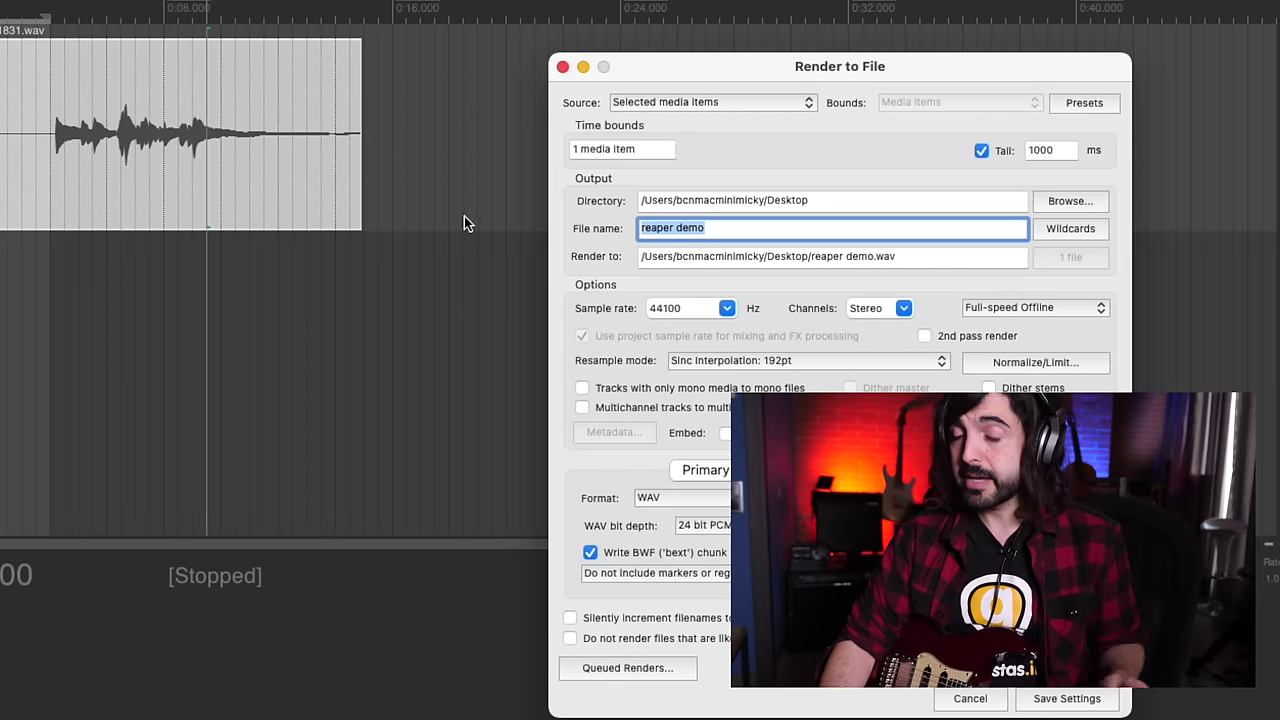
pyautogui.write('Pepito')
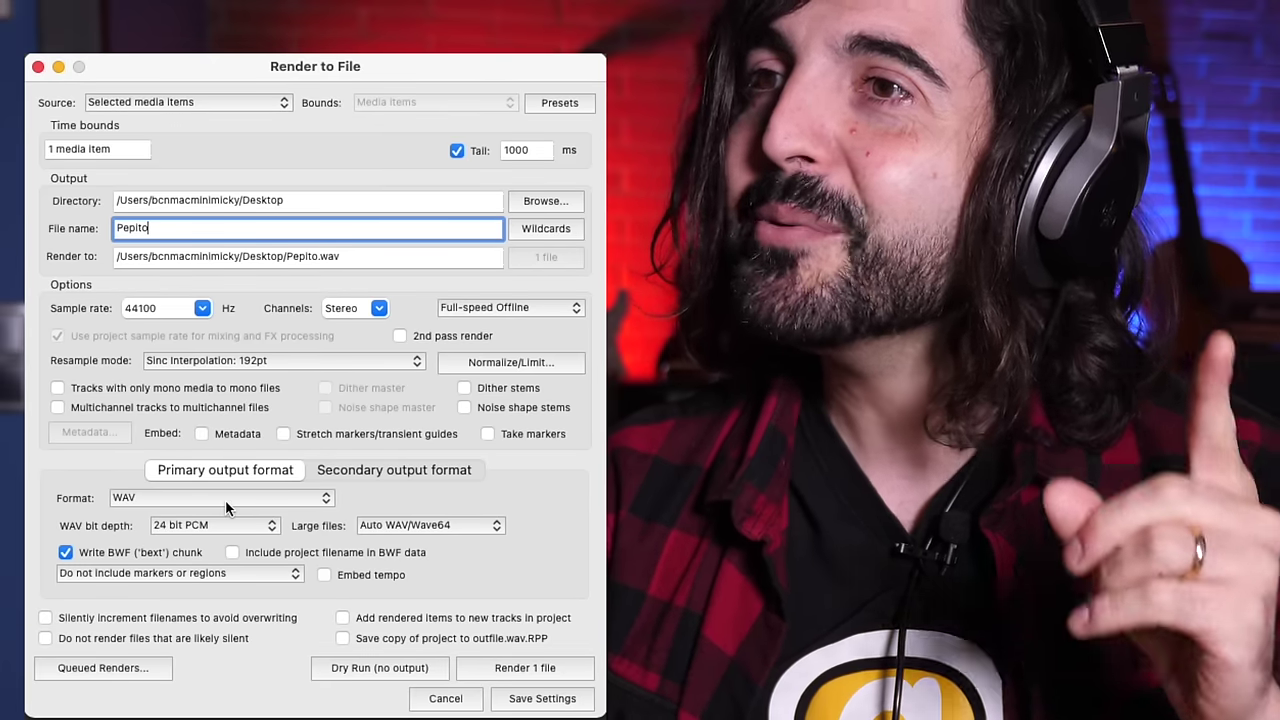
# Render the clip in MP3 (encoder by LAME project) format and show the resulting file in Finder.
pyautogui.click(225, 498)
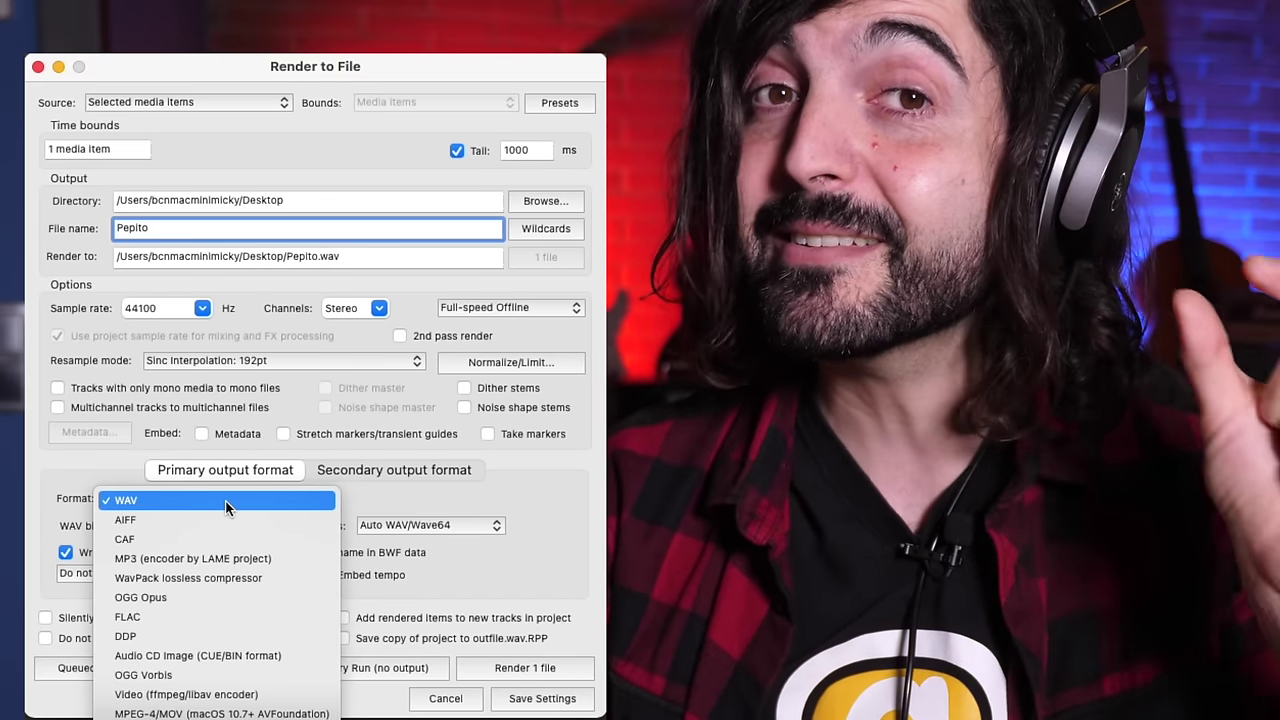
pyautogui.click(190, 557)
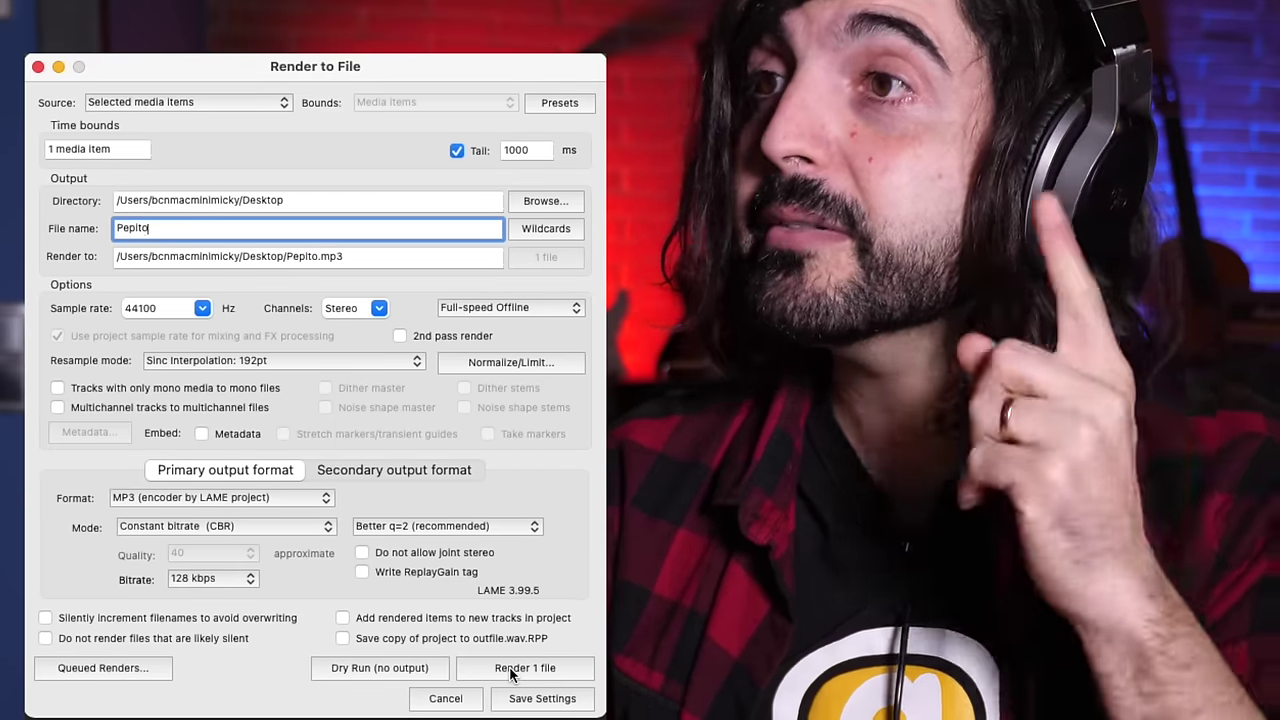
pyautogui.click(512, 671)
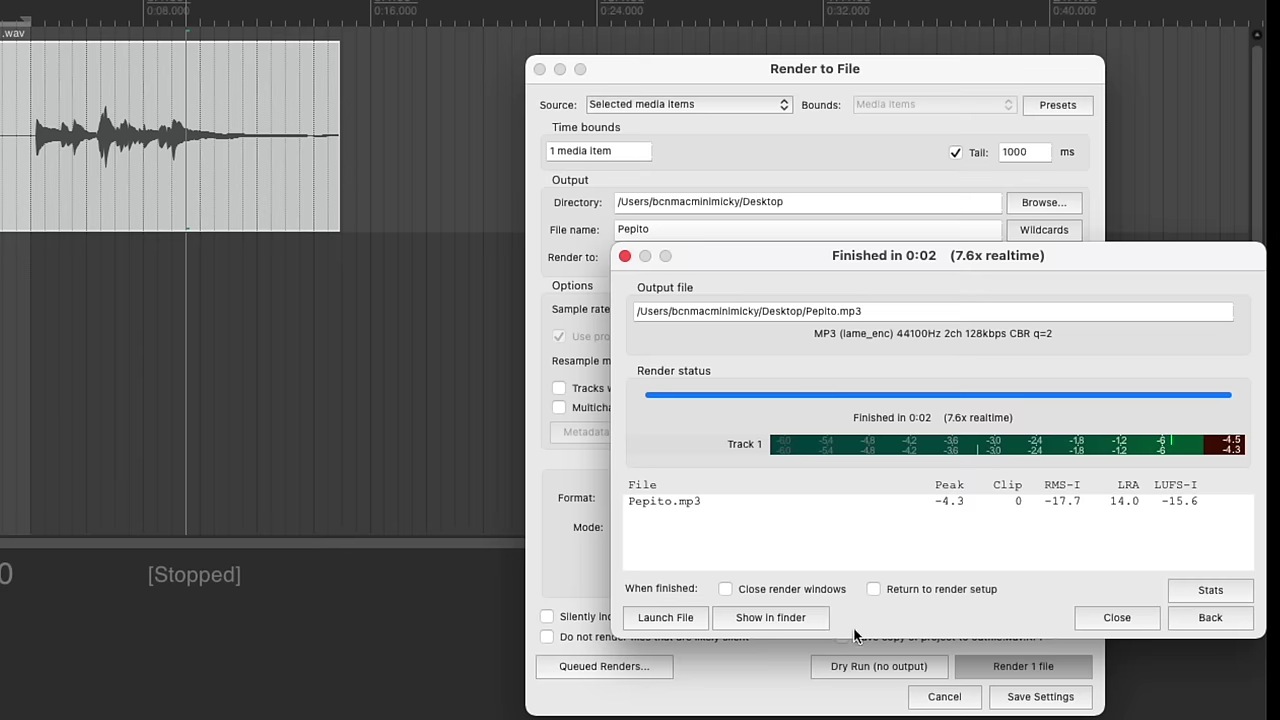
pyautogui.click(770, 618)
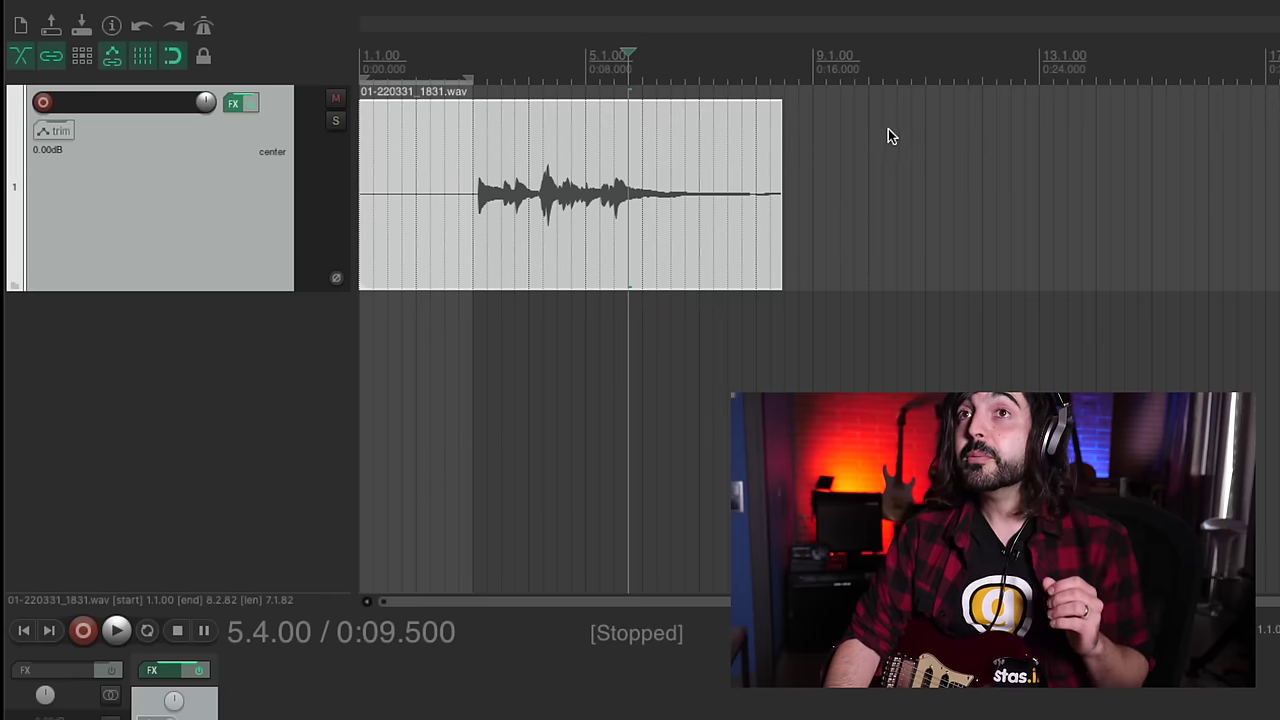
# Turn on the metronome for the project.
pyautogui.click(845, 70)
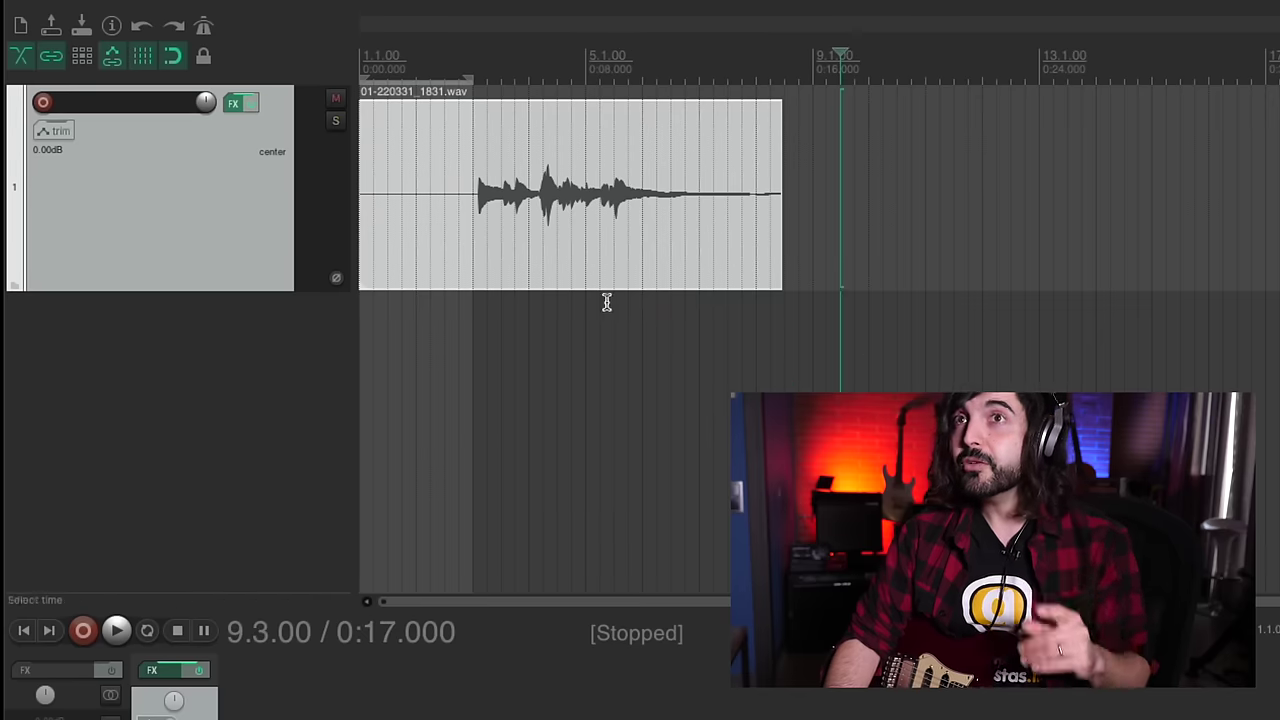
pyautogui.click(204, 30)
# Move the recorded clip from track 1 onto a new track below it and mute that new track.
pyautogui.moveTo(553, 144); pyautogui.dragTo(494, 398)
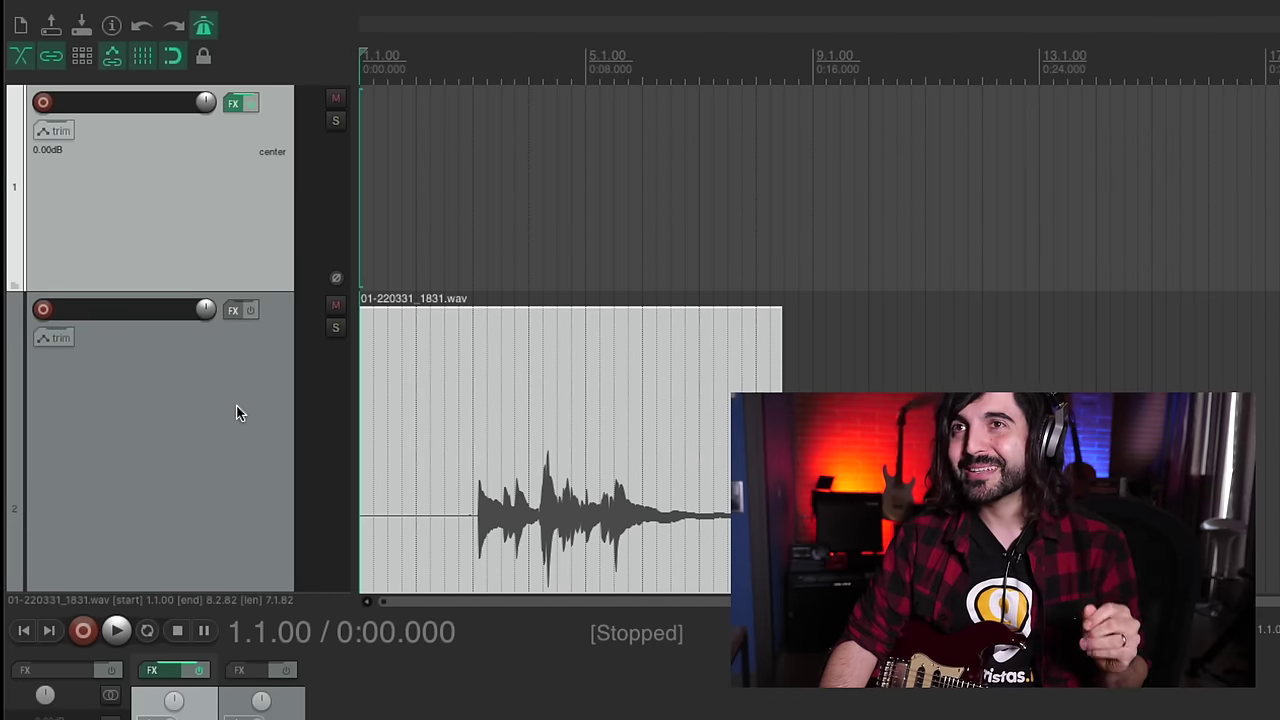
pyautogui.click(337, 310)
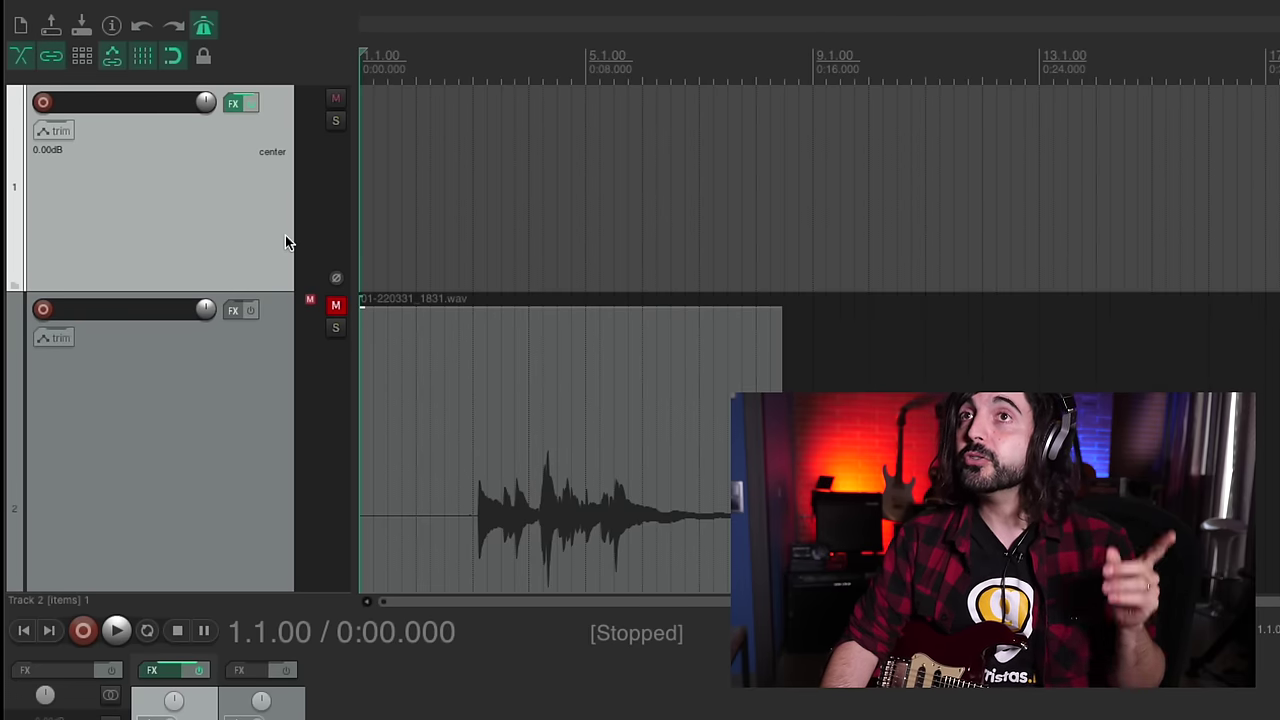
# Bypass Delay TAPE-201 in track 1's effects chain, keeping Guitar Rig 6 active, and close the effects window.
pyautogui.click(236, 103)
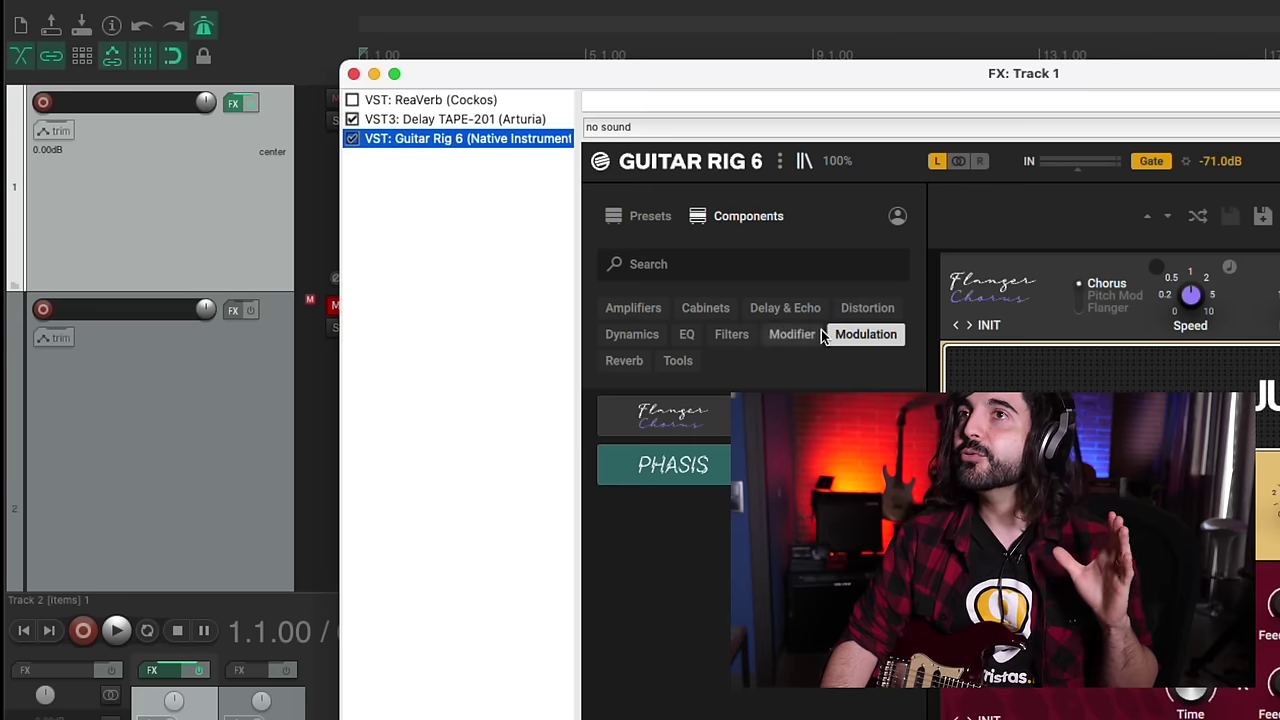
pyautogui.click(352, 119)
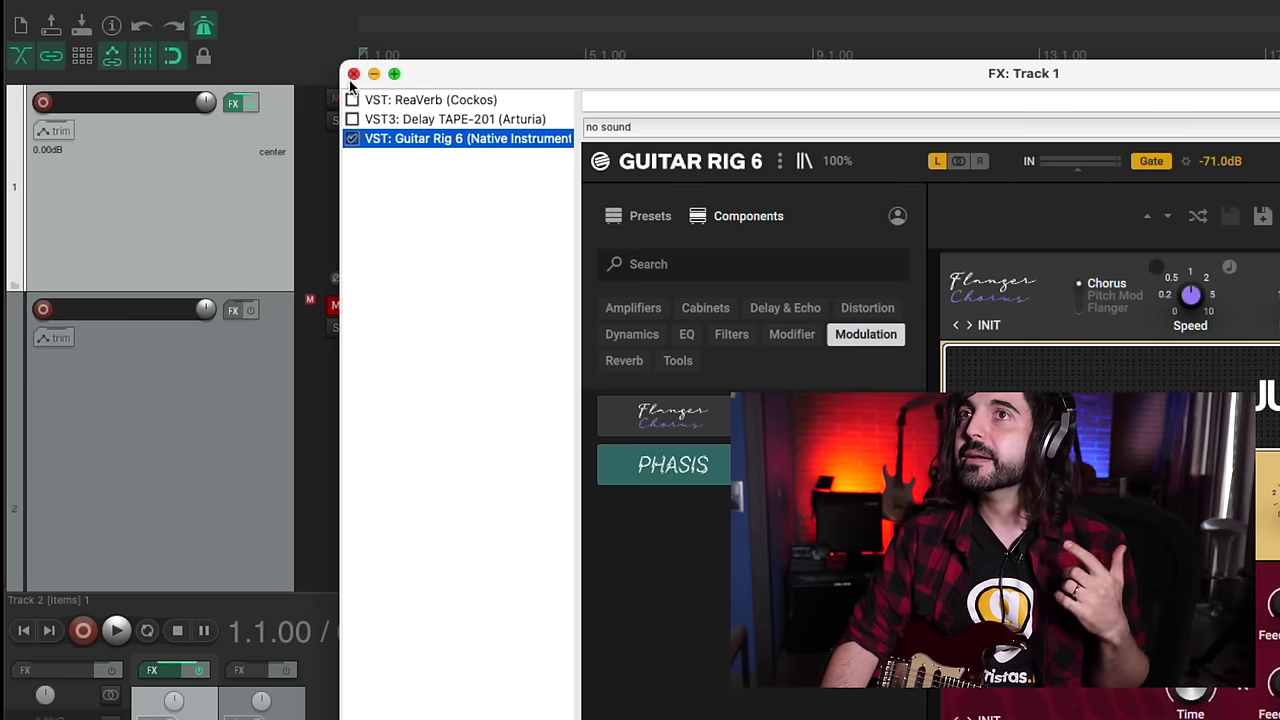
pyautogui.click(353, 74)
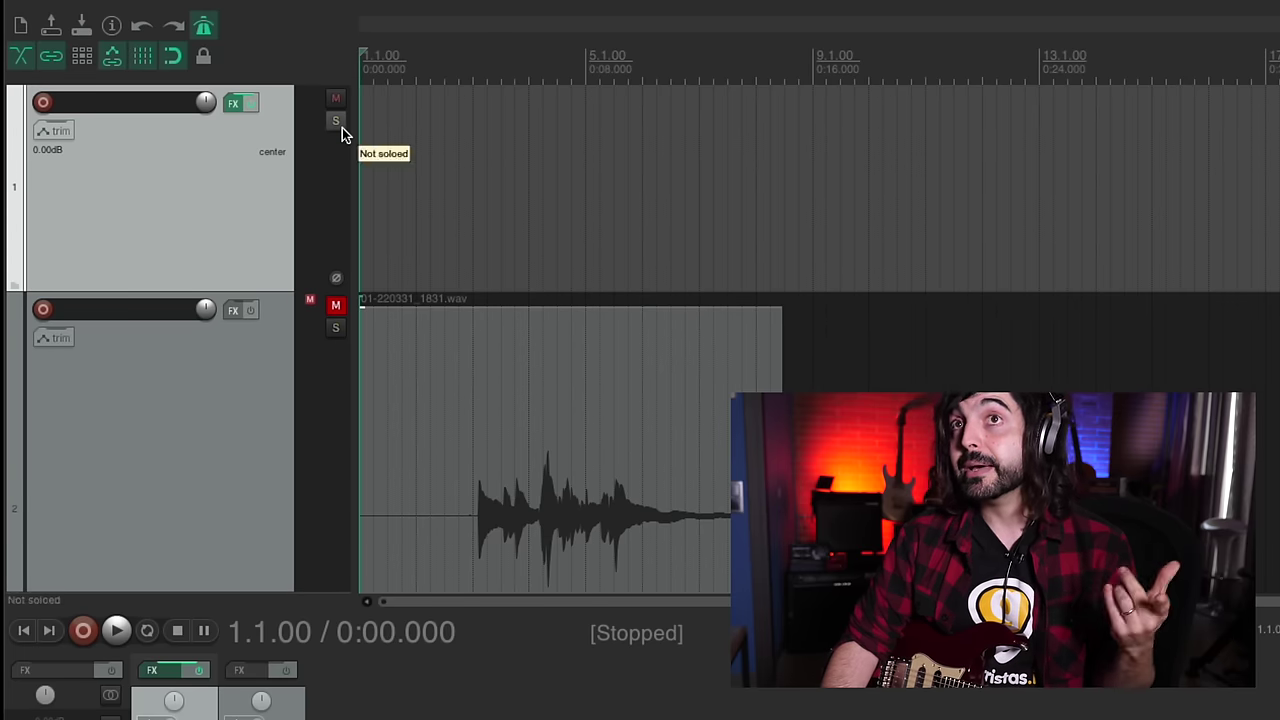
# Arm track 1, record a new guitar take from the project start and select the recorded file for saving.
pyautogui.click(47, 105)
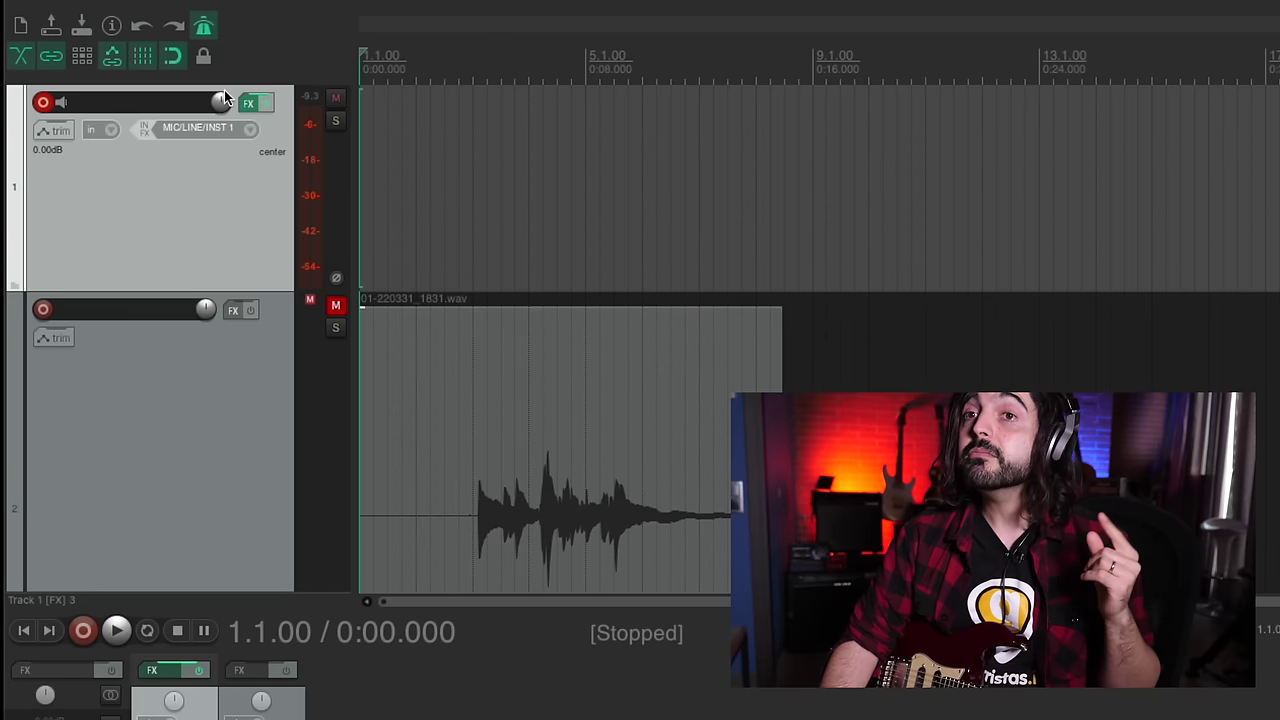
pyautogui.click(88, 632)
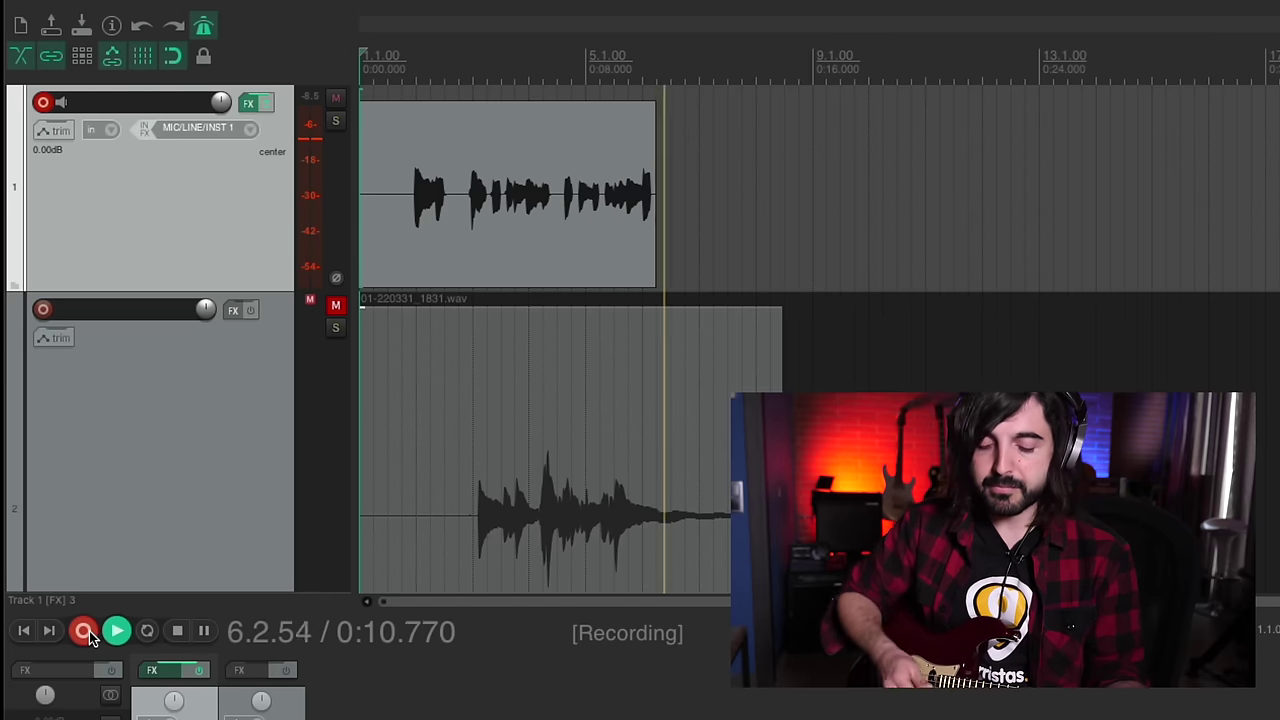
pyautogui.click(89, 631)
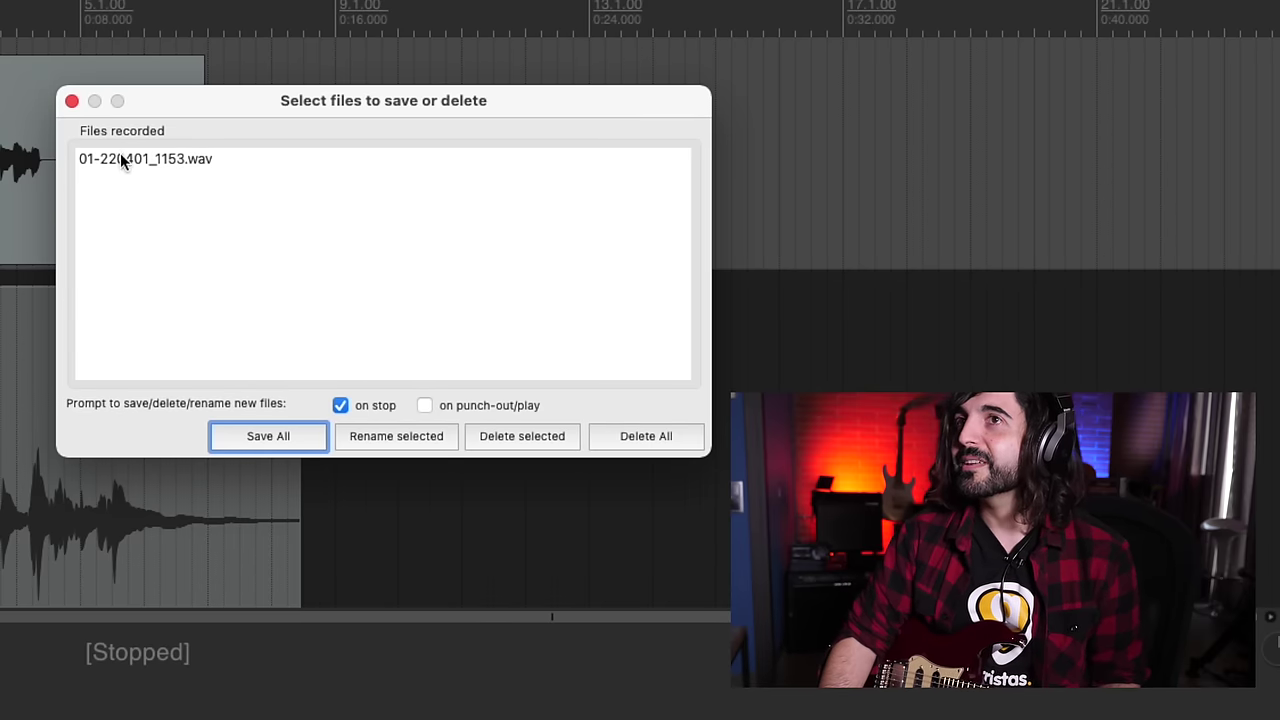
pyautogui.click(120, 158)
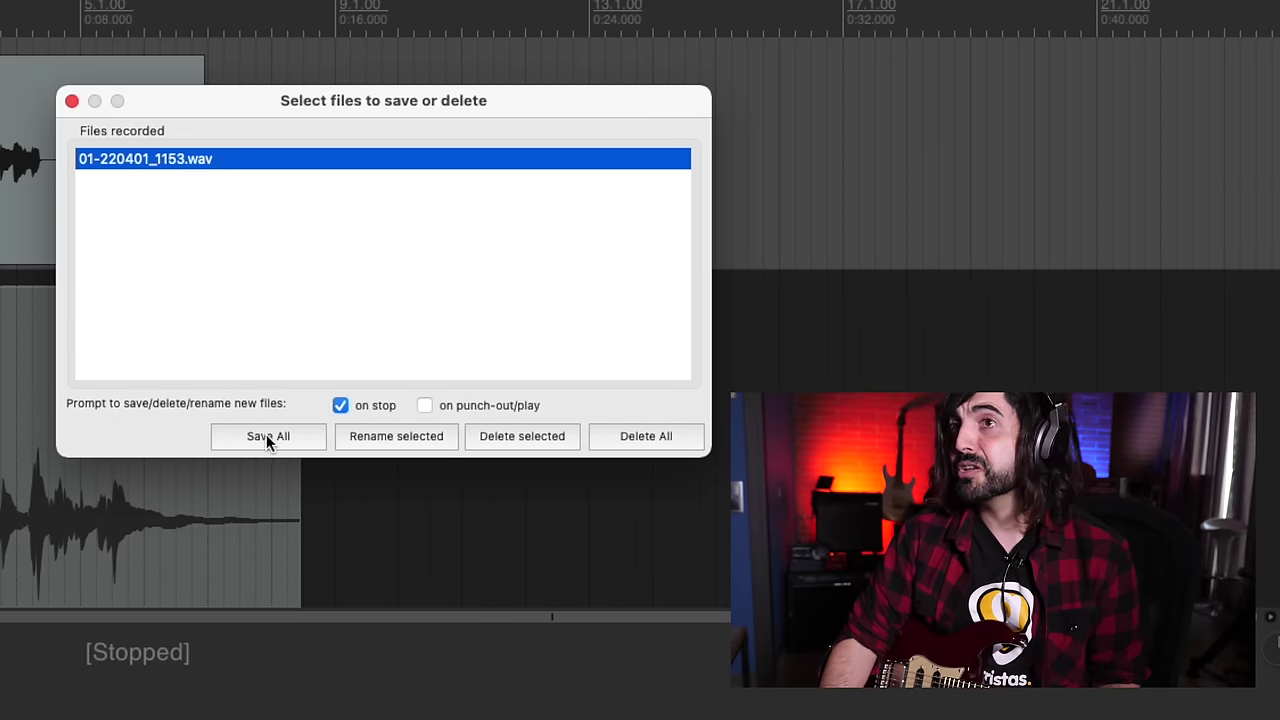